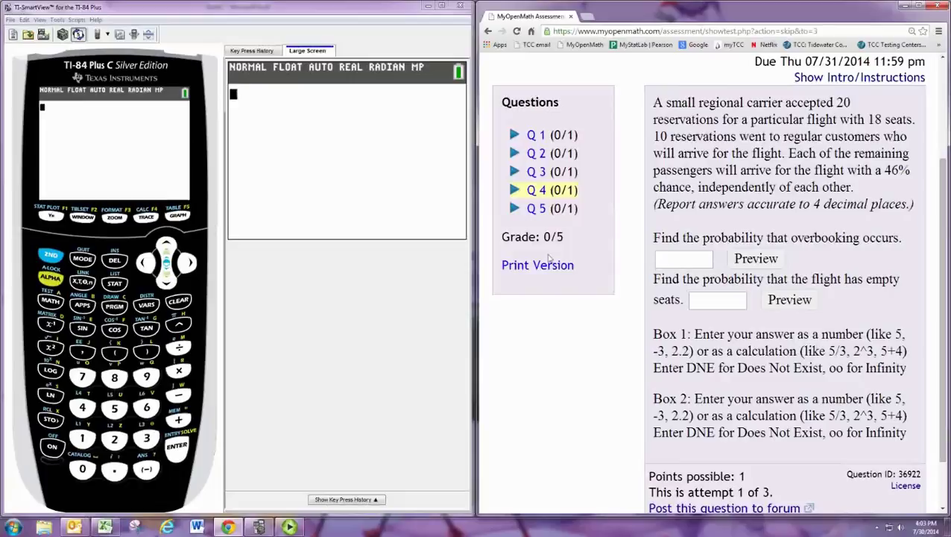
Switch to the Excel workbook and enter the column heading x in cell A2.
{"action": "left_click", "coordinate": [104, 527]}
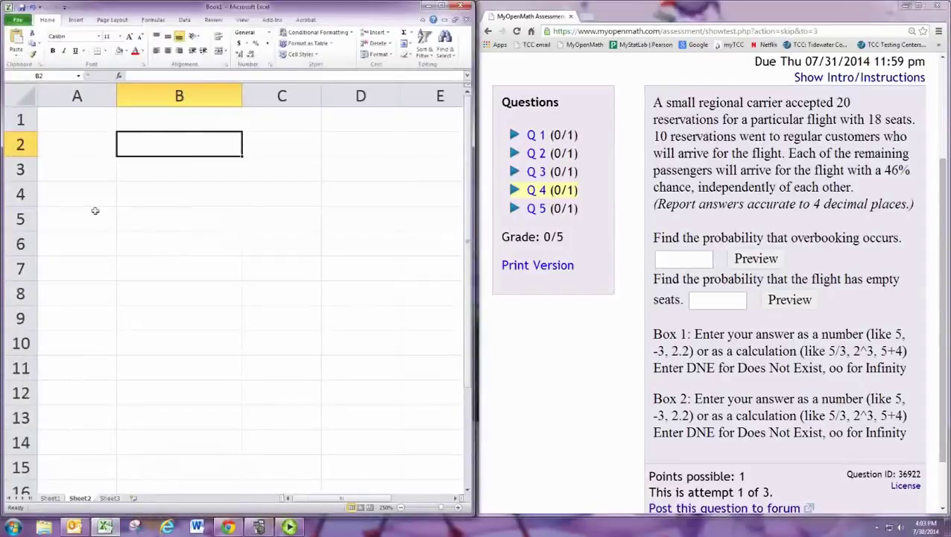
{"action": "left_click", "coordinate": [81, 156]}
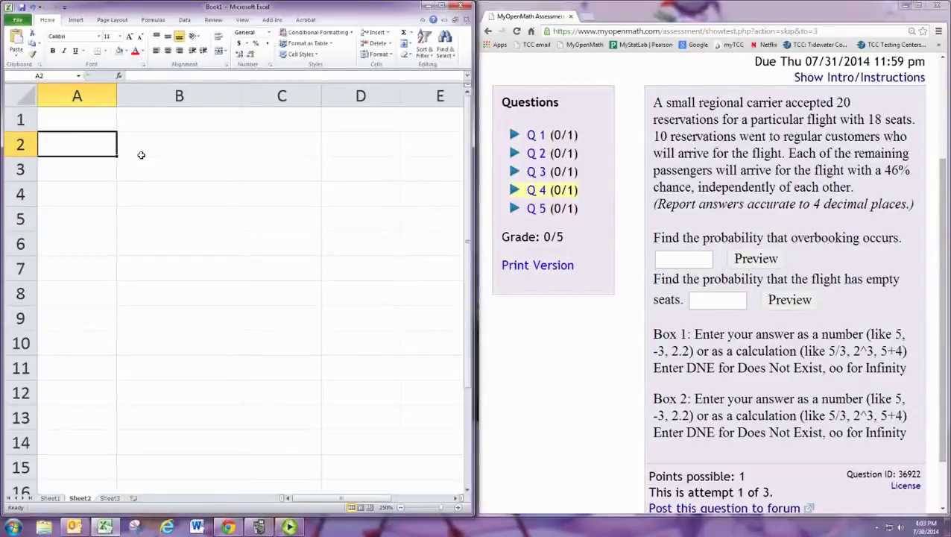
{"action": "type", "text": "x"}
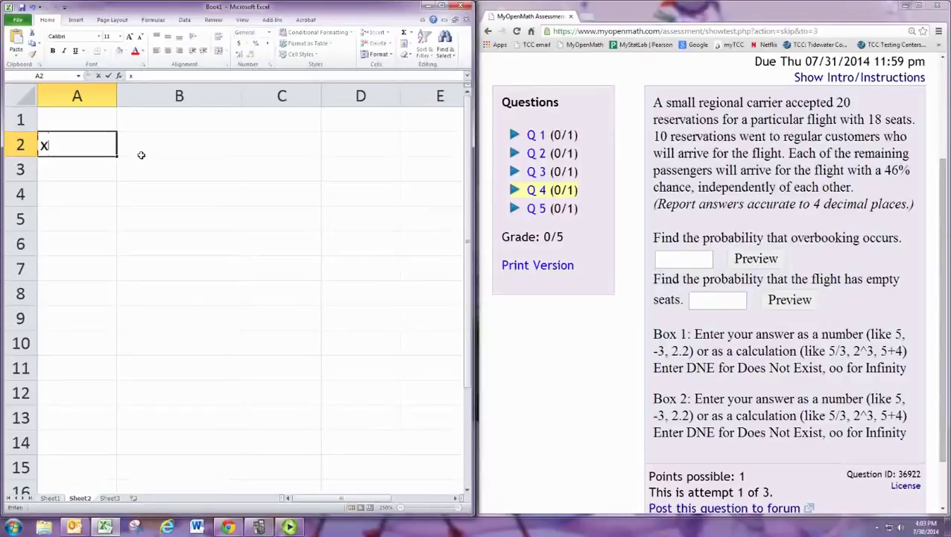
{"action": "key", "text": "Return"}
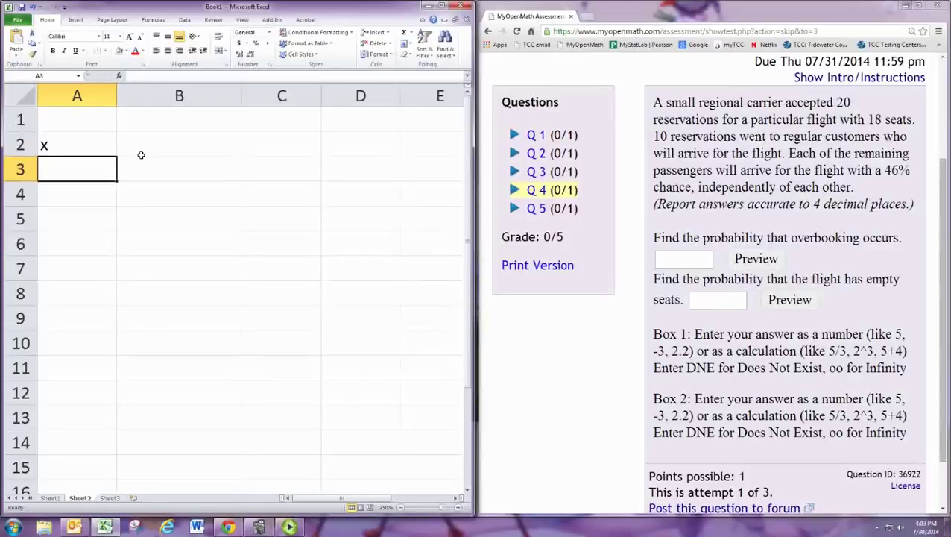
Fill cells A3 to A13 with the consecutive values 0 through 10.
{"action": "type", "text": "0"}
{"action": "key", "text": "Return"}
{"action": "type", "text": "1"}
{"action": "key", "text": "Return"}
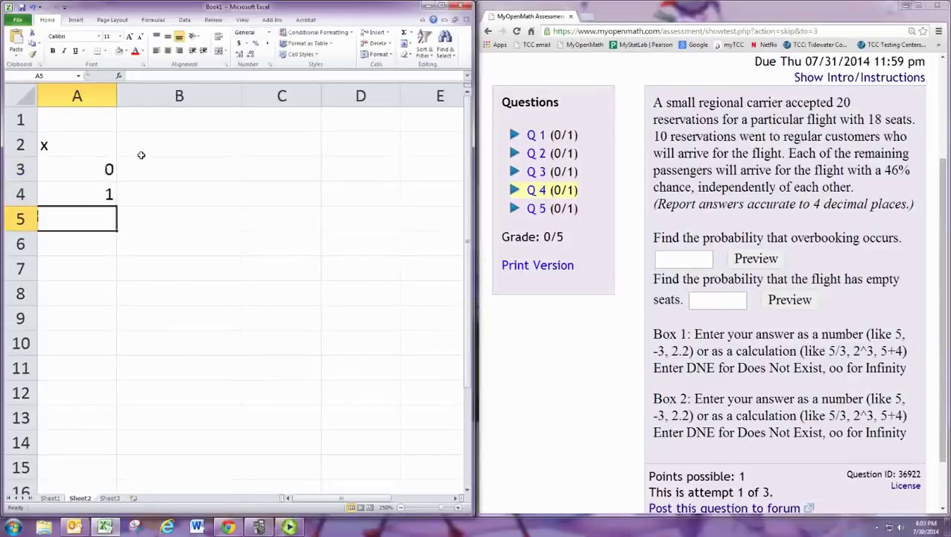
{"action": "type", "text": "2"}
{"action": "left_click_drag", "start_coordinate": [90, 169], "coordinate": [109, 422]}
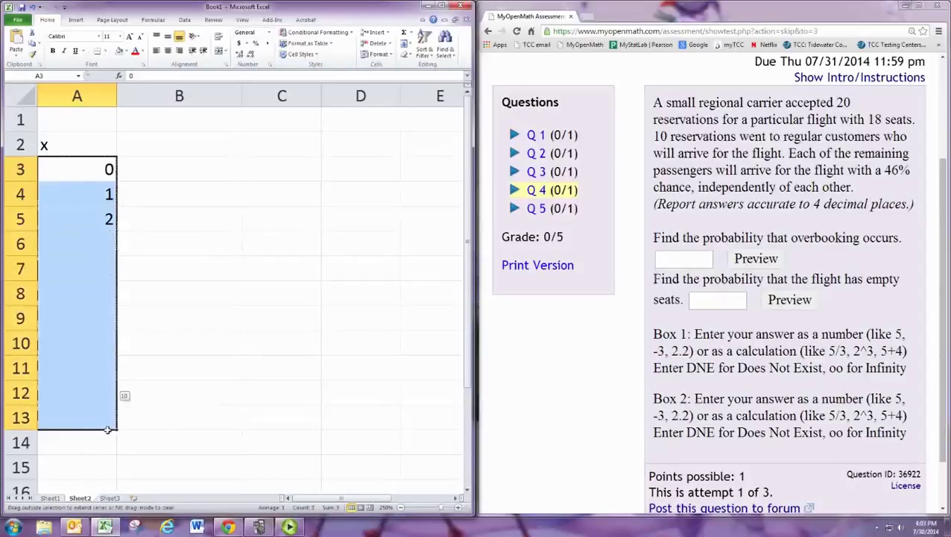
Enter the column heading P in cell B2, beside the x heading.
{"action": "left_click", "coordinate": [154, 175]}
{"action": "key", "text": "Up"}
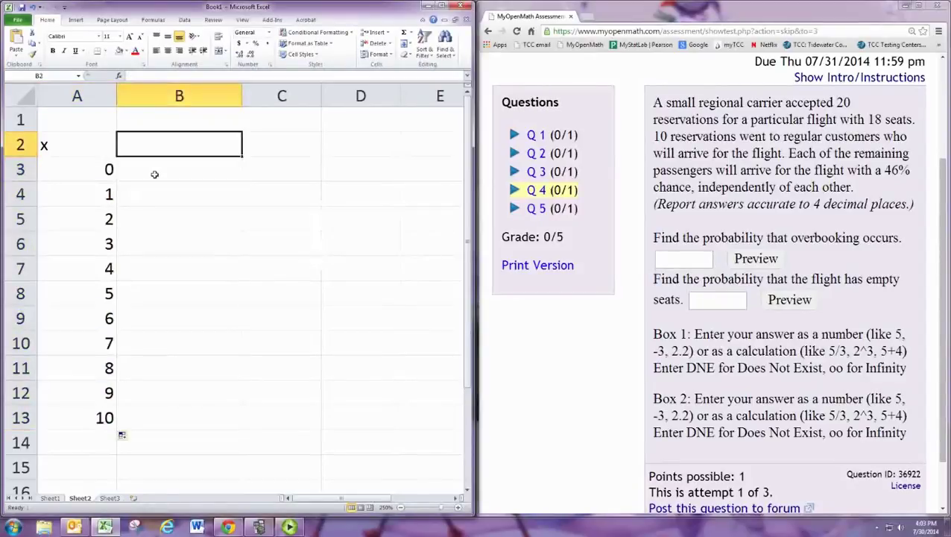
{"action": "type", "text": "P"}
{"action": "key", "text": "Return"}
Enter the formula =BINOMDIST(A3,10,.46,0) in cell B3 and copy it down through B13.
{"action": "type", "text": "+BIN"}
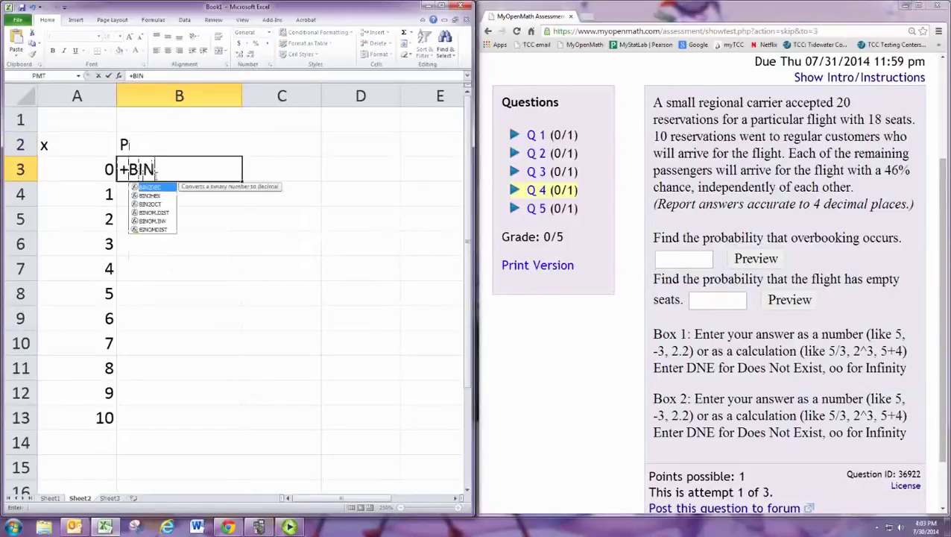
{"action": "key", "text": "Escape"}
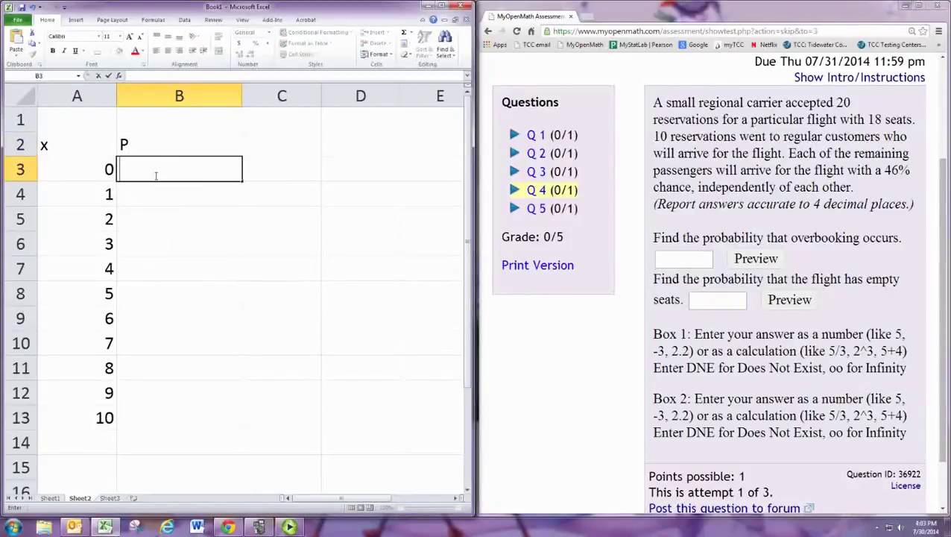
{"action": "type", "text": "=BIN"}
{"action": "key", "text": "Down"}
{"action": "key", "text": "Down"}
{"action": "key", "text": "Down"}
{"action": "key", "text": "Down"}
{"action": "key", "text": "Down"}
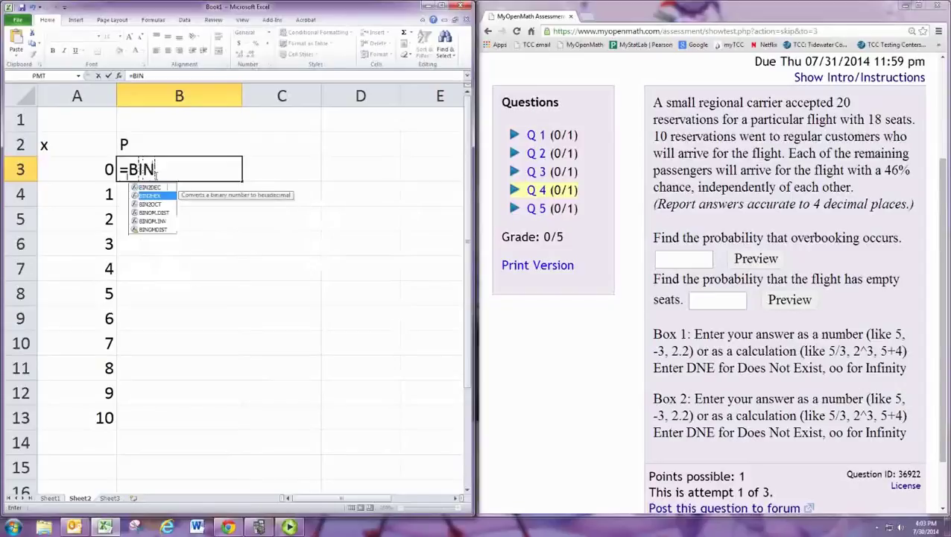
{"action": "key", "text": "Tab"}
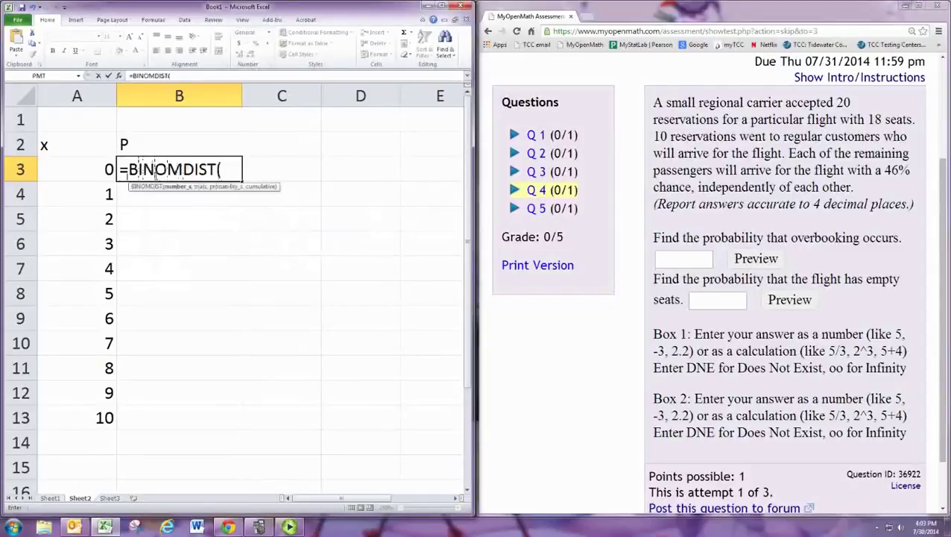
{"action": "left_click", "coordinate": [92, 171]}
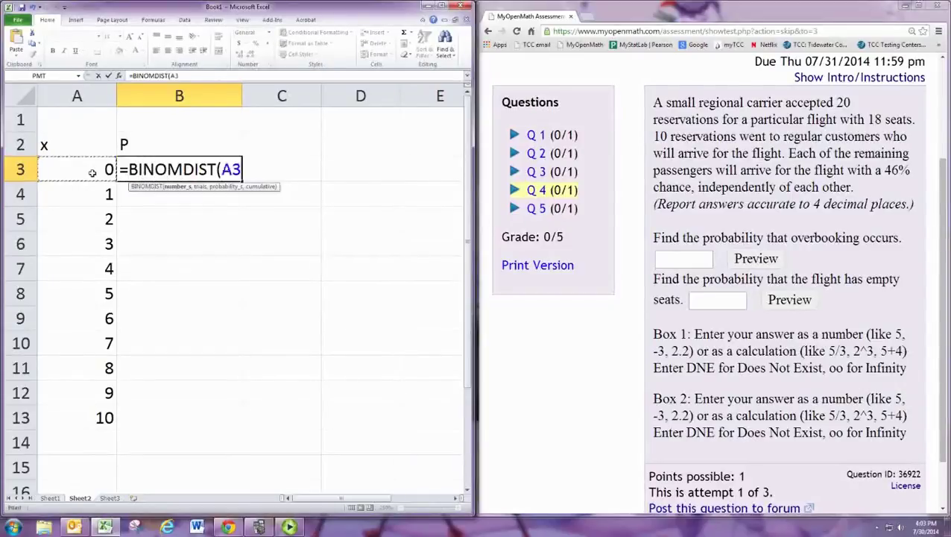
{"action": "type", "text": ",10"}
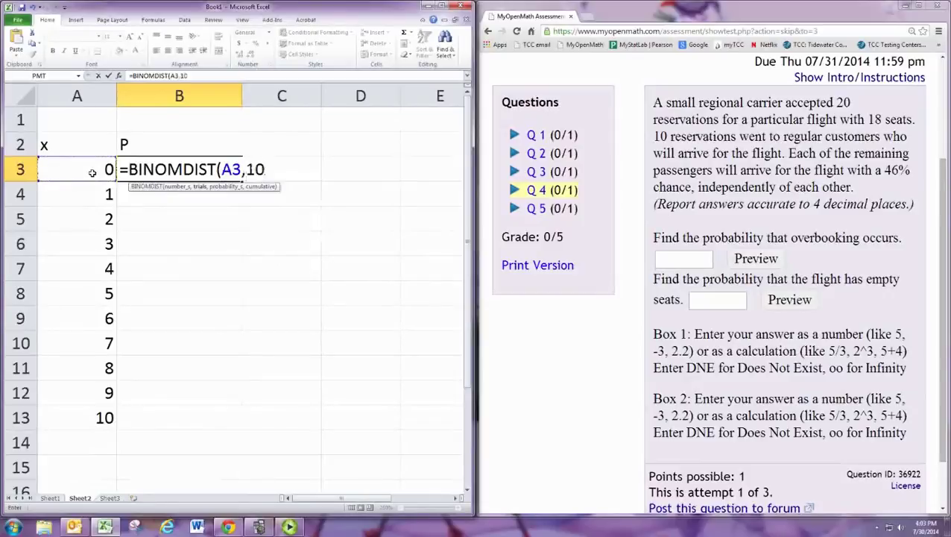
{"action": "type", "text": ",.46,"}
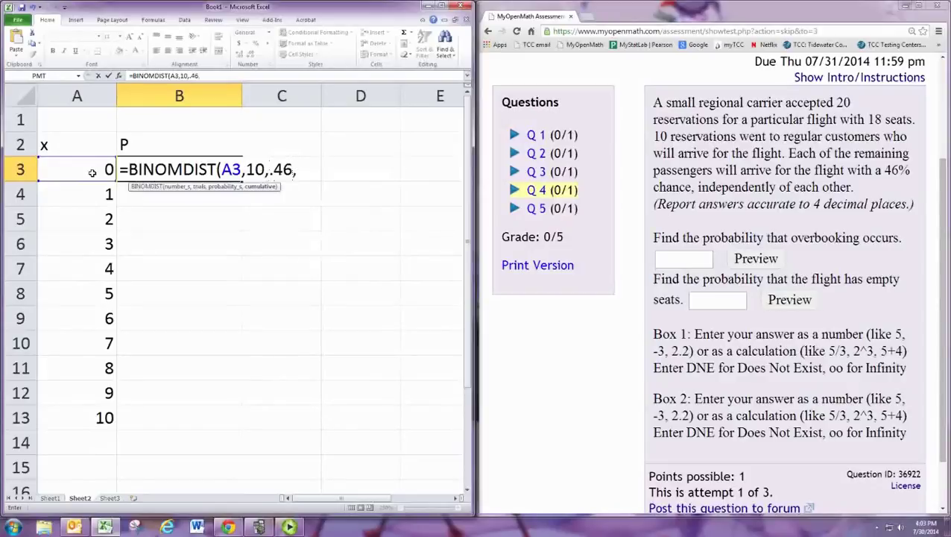
{"action": "type", "text": "0)"}
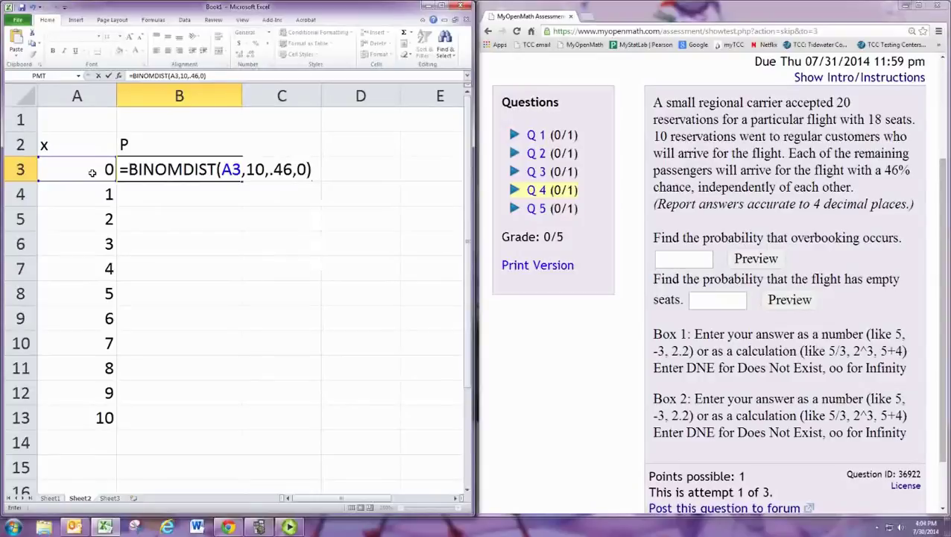
{"action": "key", "text": "Return"}
{"action": "left_click", "coordinate": [146, 170]}
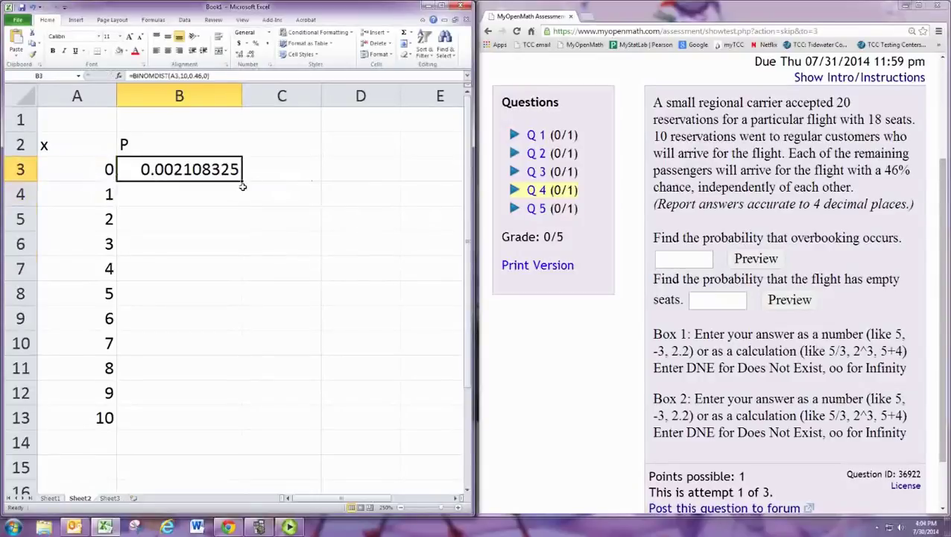
{"action": "left_click_drag", "start_coordinate": [242, 186], "coordinate": [237, 420]}
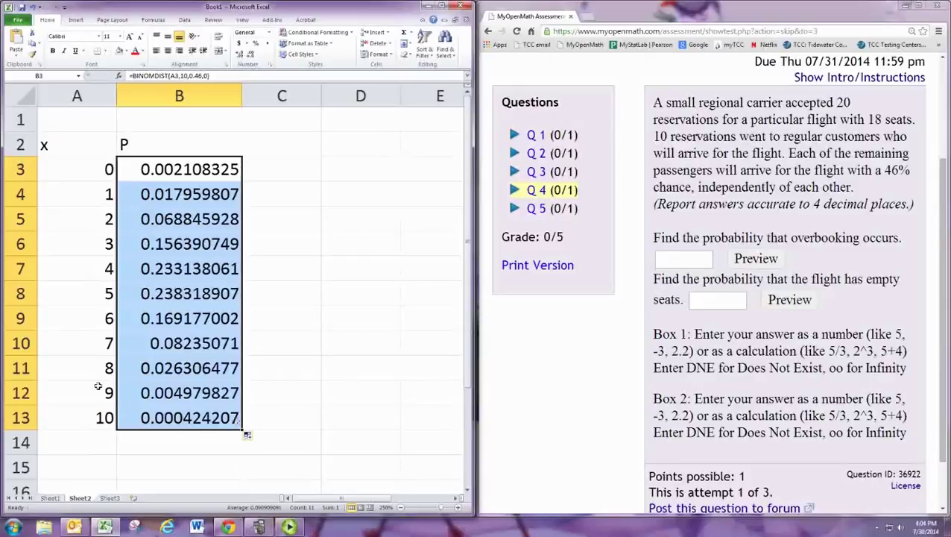
Shade the row for x = 8, cells A11:B11, with a yellow fill.
{"action": "left_click", "coordinate": [93, 369]}
{"action": "left_click_drag", "start_coordinate": [93, 369], "coordinate": [201, 367]}
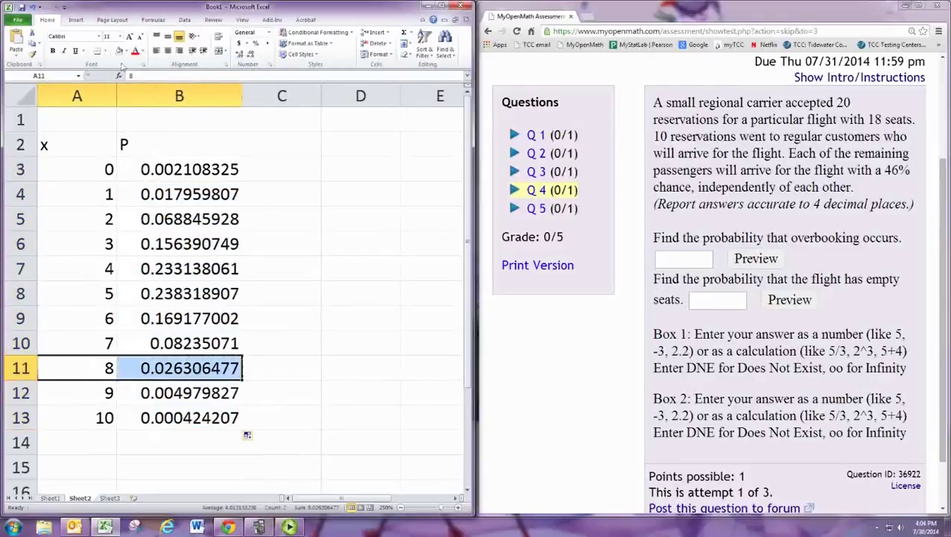
{"action": "left_click", "coordinate": [120, 51]}
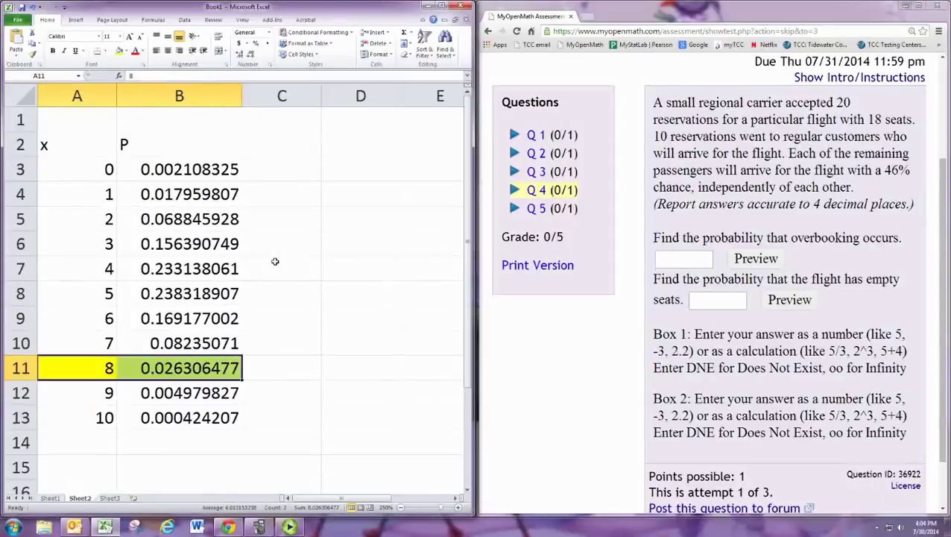
Shade the rows for x = 0 to 7, cells A3:B10, with a green fill.
{"action": "left_click", "coordinate": [459, 507]}
{"action": "left_click", "coordinate": [121, 347]}
{"action": "left_click", "coordinate": [82, 181]}
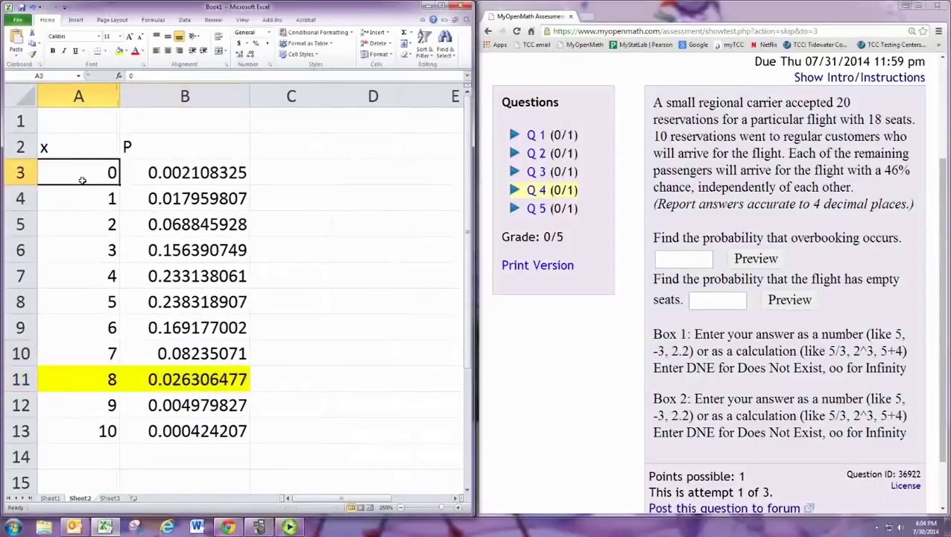
{"action": "left_click_drag", "start_coordinate": [82, 181], "coordinate": [170, 356]}
{"action": "left_click", "coordinate": [125, 50]}
{"action": "left_click", "coordinate": [152, 126]}
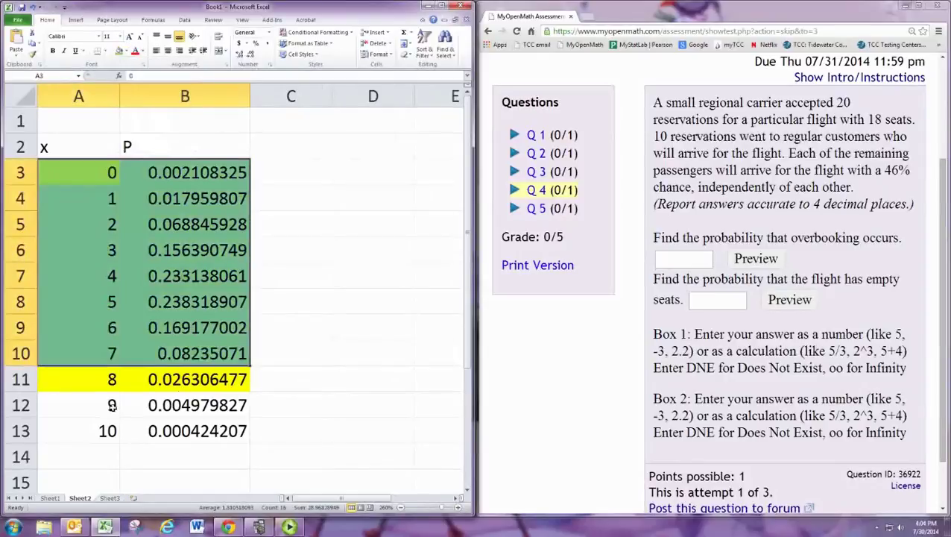
Shade the rows for x = 9 and 10, cells A12:B13, with a red fill.
{"action": "left_click_drag", "start_coordinate": [112, 406], "coordinate": [156, 439]}
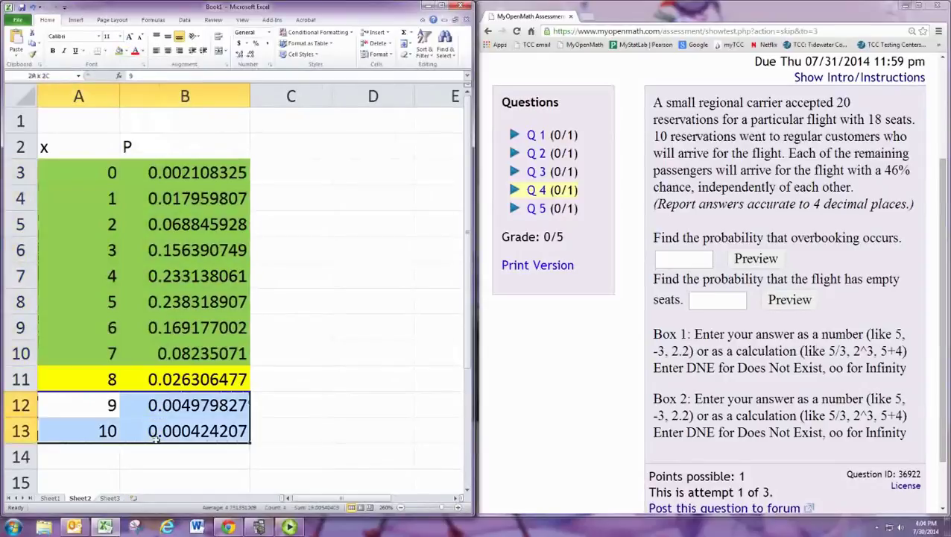
{"action": "left_click", "coordinate": [125, 50]}
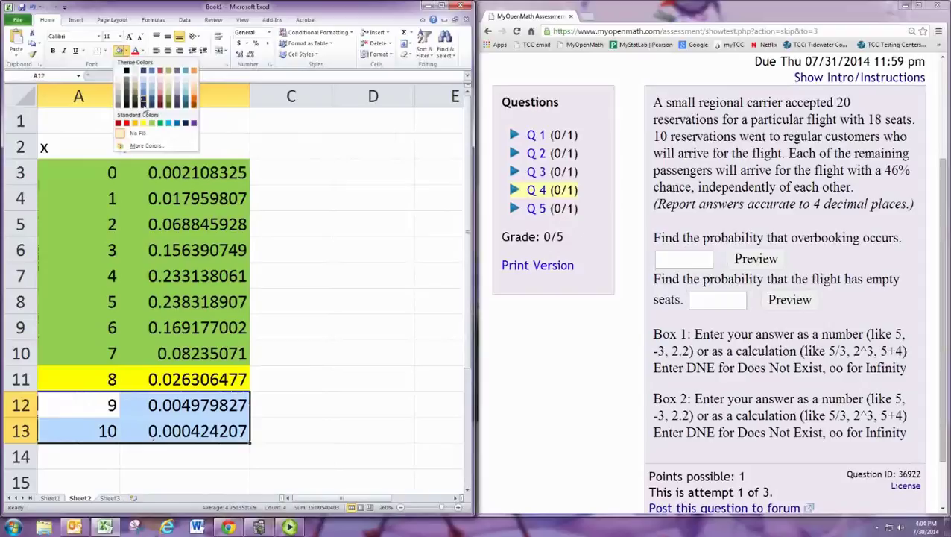
{"action": "left_click", "coordinate": [126, 123]}
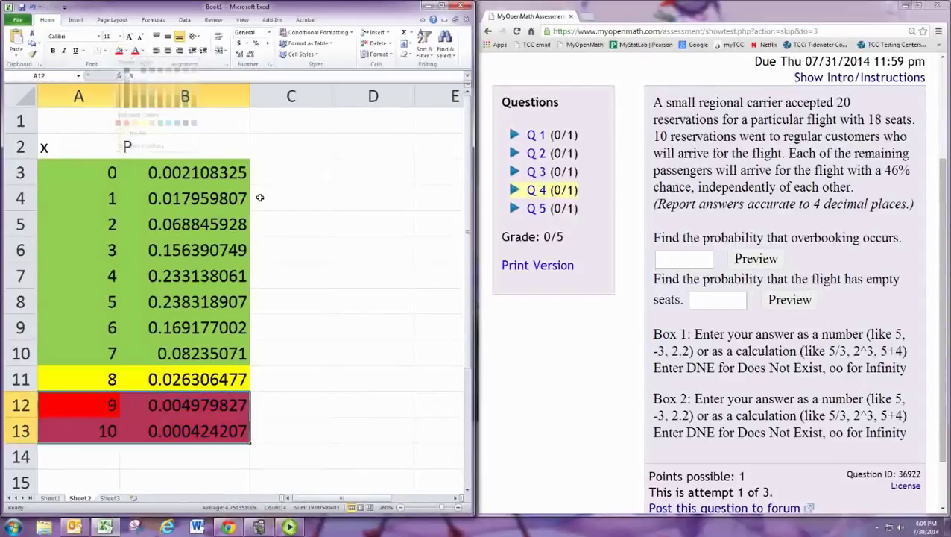
Add the probabilities for x = 9 and 10 in cell D12 with the formula =B12+B13.
{"action": "left_click", "coordinate": [326, 231]}
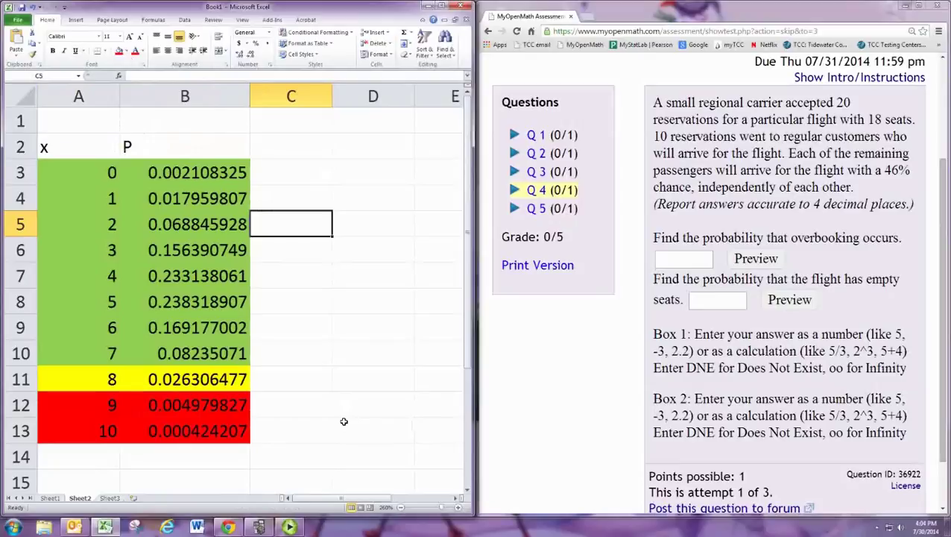
{"action": "left_click", "coordinate": [194, 461]}
{"action": "left_click", "coordinate": [346, 413]}
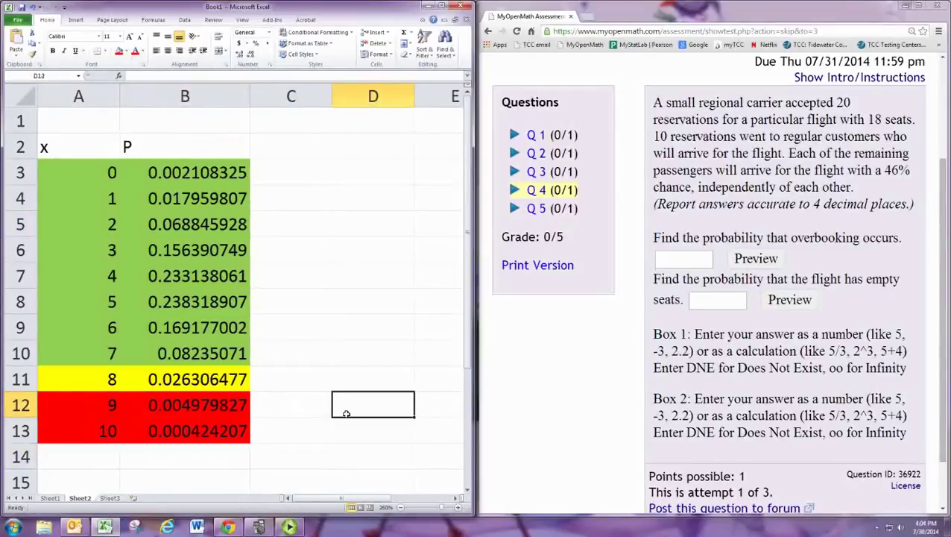
{"action": "type", "text": "="}
{"action": "key", "text": "Left"}
{"action": "key", "text": "Left"}
{"action": "type", "text": "+"}
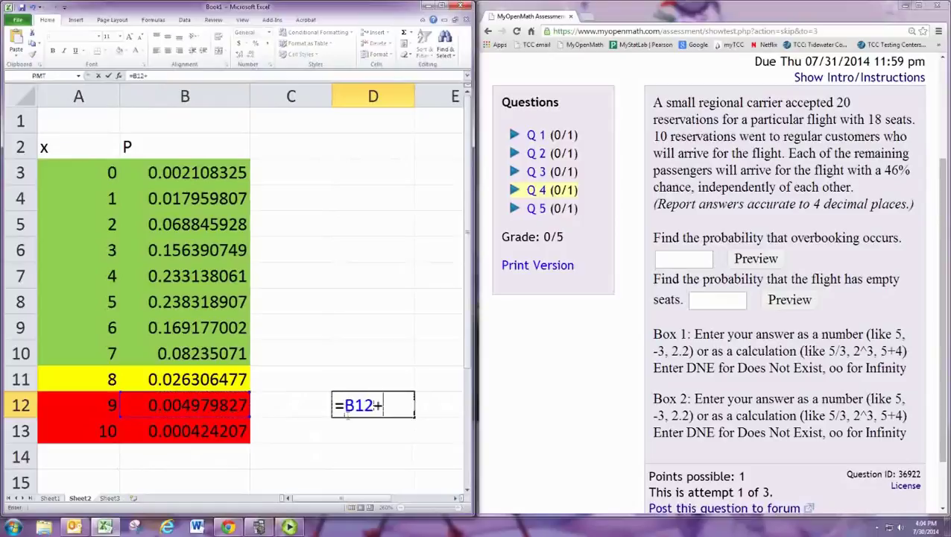
{"action": "key", "text": "Left"}
{"action": "key", "text": "Left"}
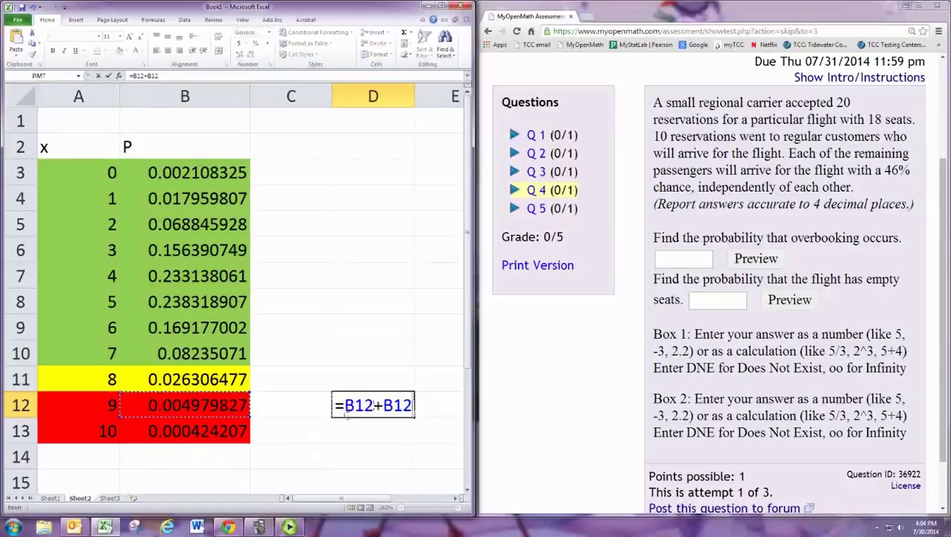
{"action": "key", "text": "Down"}
{"action": "key", "text": "Return"}
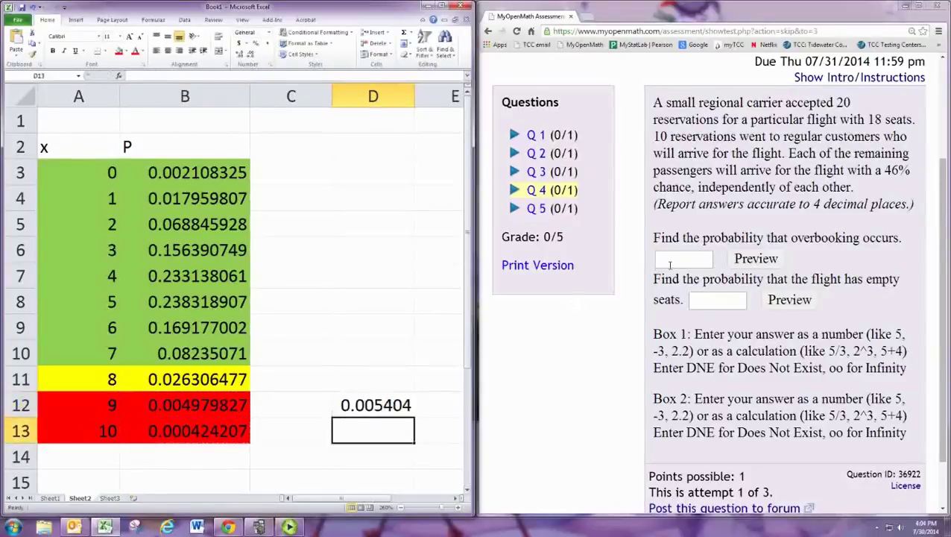
Enter .0054 as the answer for the overbooking probability in the MyOpenMath question.
{"action": "left_click", "coordinate": [686, 261]}
{"action": "type", "text": ".00"}
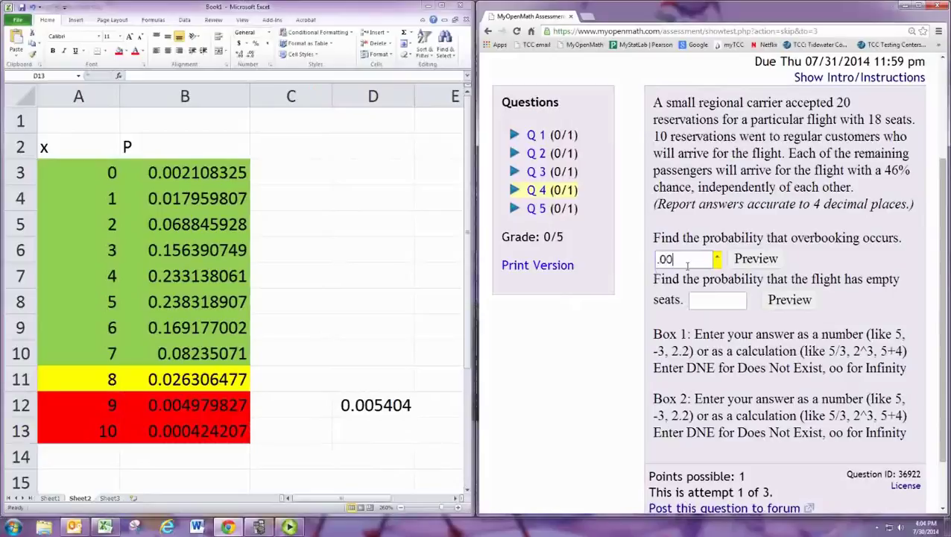
{"action": "type", "text": "54"}
Compute the overbooking probability by complement in cell D13 with the formula =1-BINOMDIST(8,10,.46,1).
{"action": "left_click", "coordinate": [355, 438]}
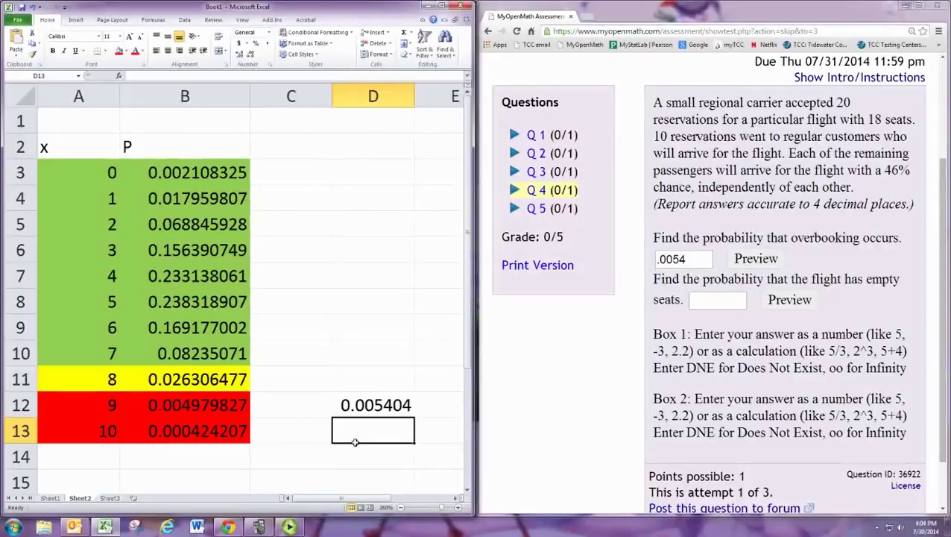
{"action": "type", "text": "="}
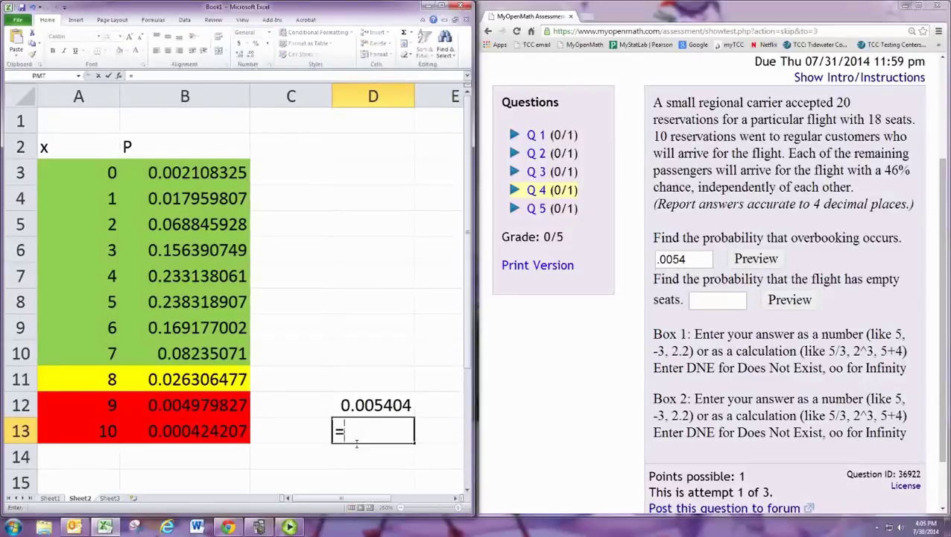
{"action": "type", "text": "1-BINOM"}
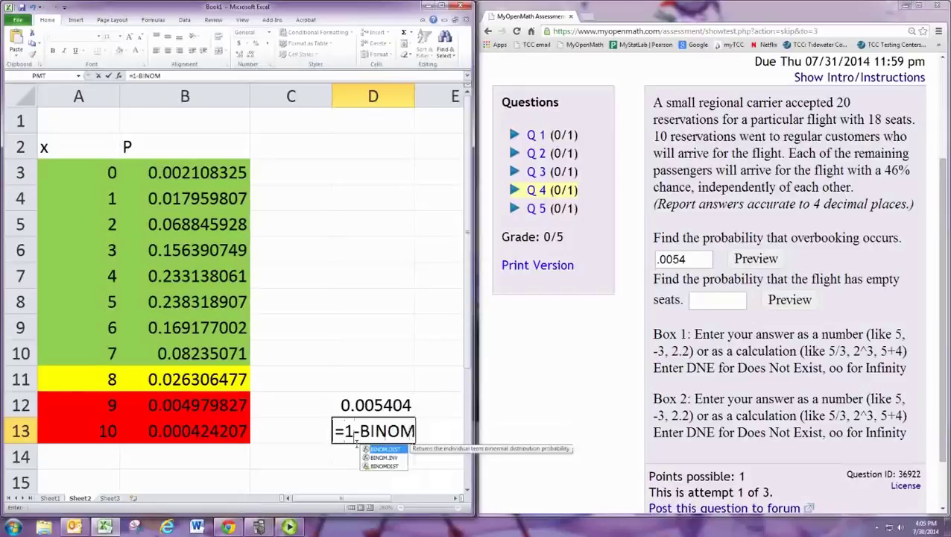
{"action": "double_click", "coordinate": [384, 465]}
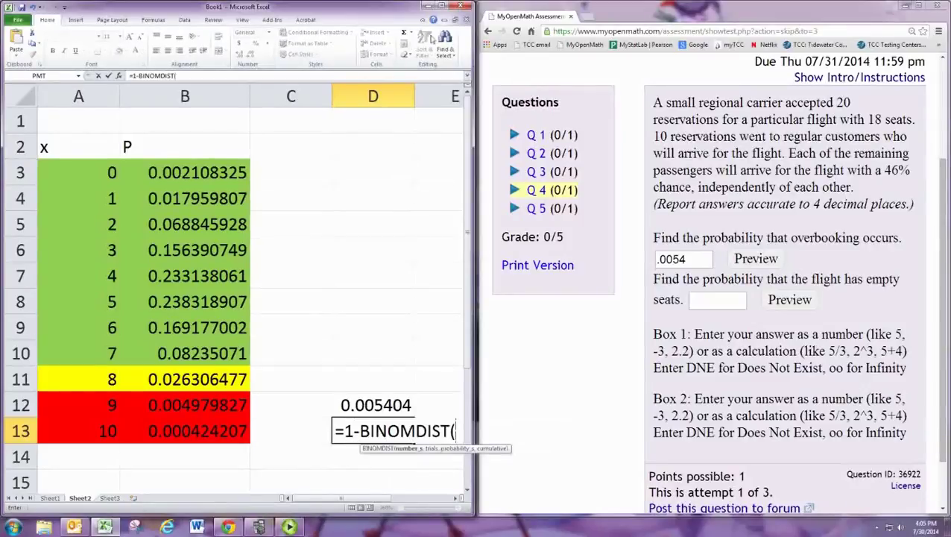
{"action": "left_click", "coordinate": [445, 5]}
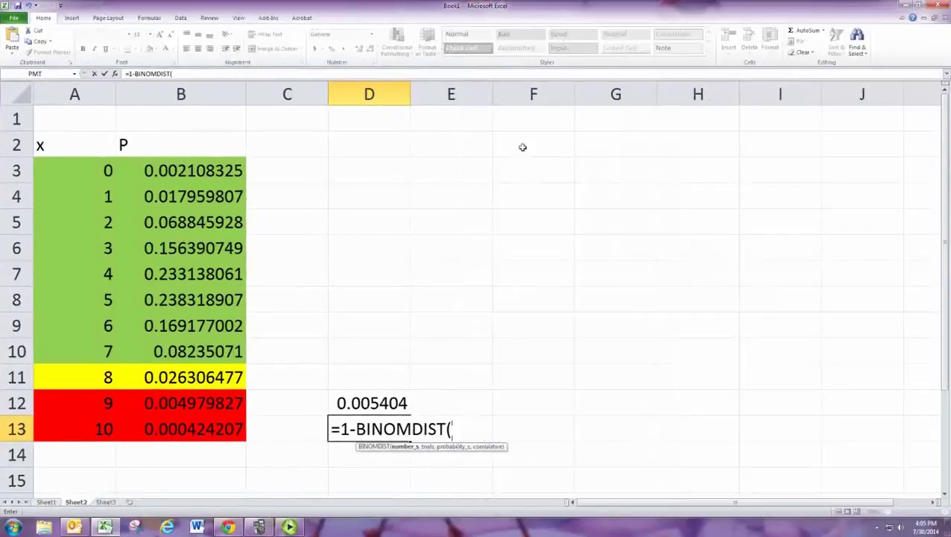
{"action": "type", "text": "8"}
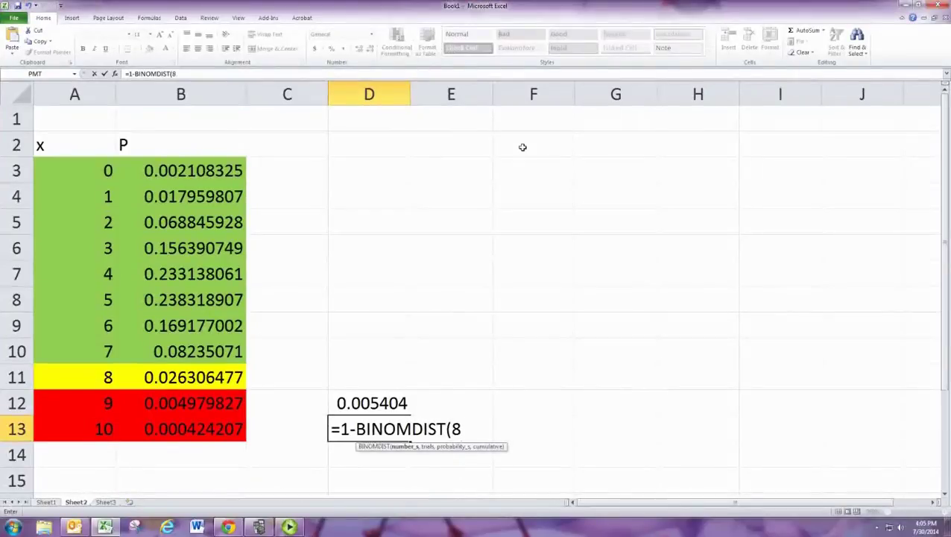
{"action": "type", "text": ",10,.41"}
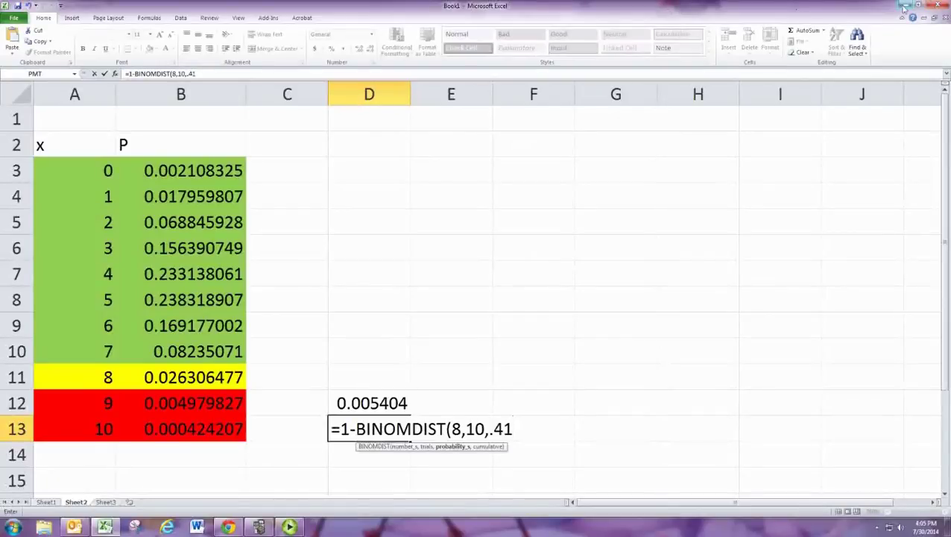
{"action": "left_click", "coordinate": [904, 7]}
{"action": "left_click", "coordinate": [105, 526]}
{"action": "key", "text": "BackSpace"}
{"action": "type", "text": "6,"}
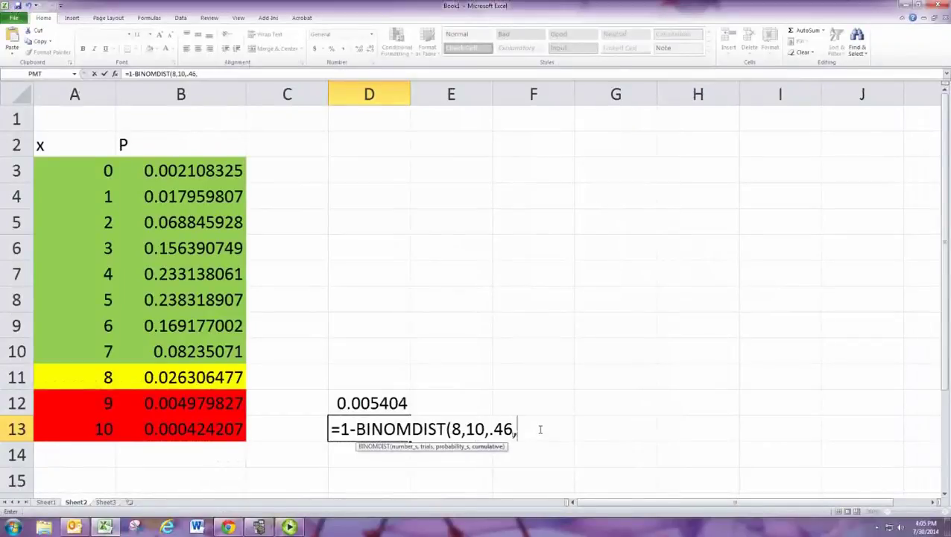
{"action": "type", "text": "1"}
{"action": "type", "text": ")"}
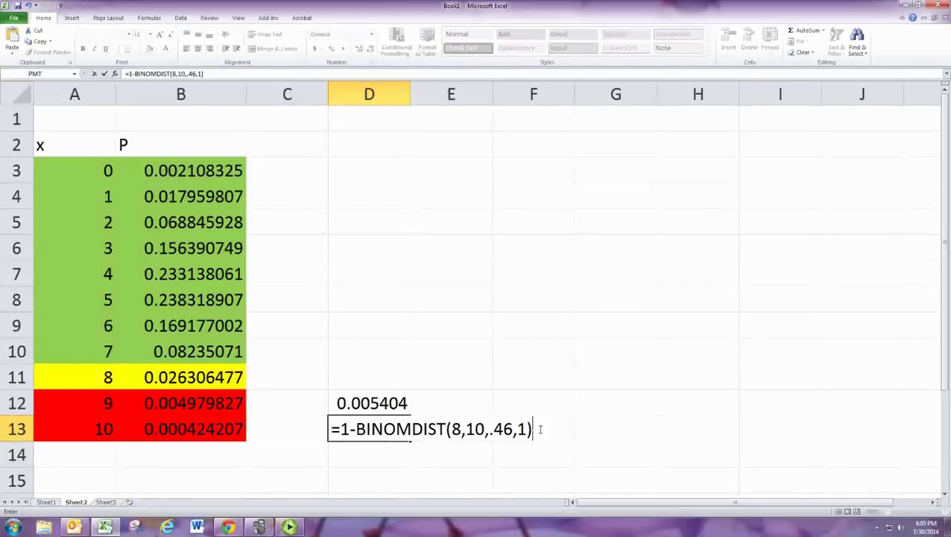
{"action": "key", "text": "Return"}
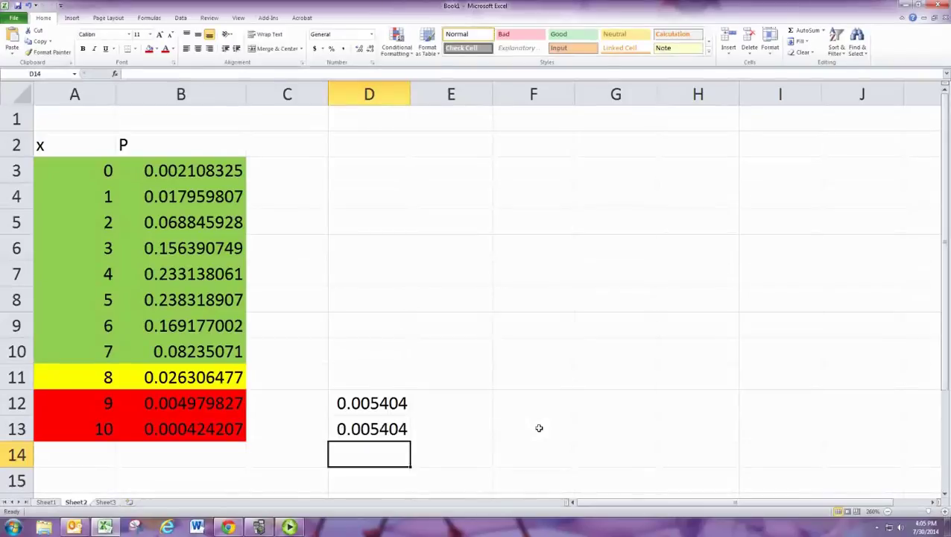
Compute the cumulative probability of at most 7 arrivals in cell D10 with the formula =BINOMDIST(7,10,.46,1).
{"action": "key", "text": "Up"}
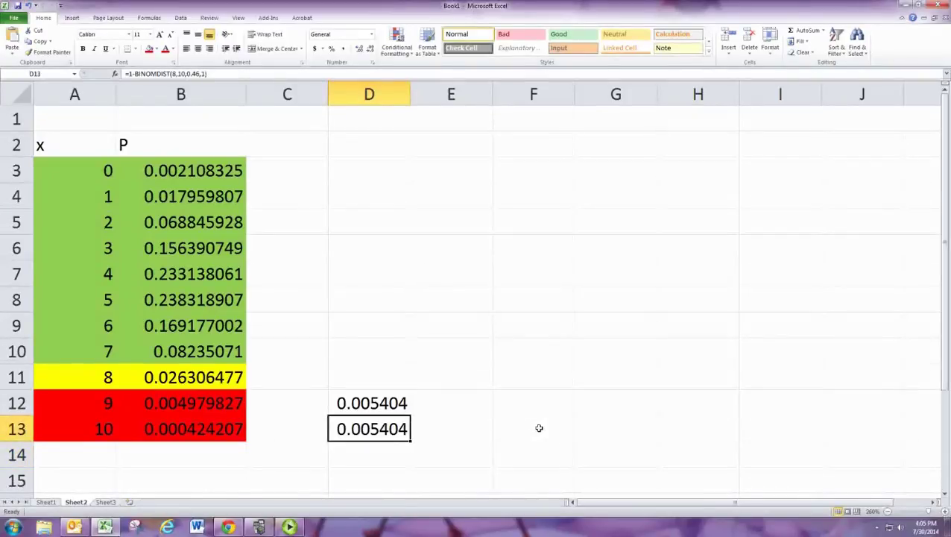
{"action": "key", "text": "Up"}
{"action": "key", "text": "Up"}
{"action": "key", "text": "Up"}
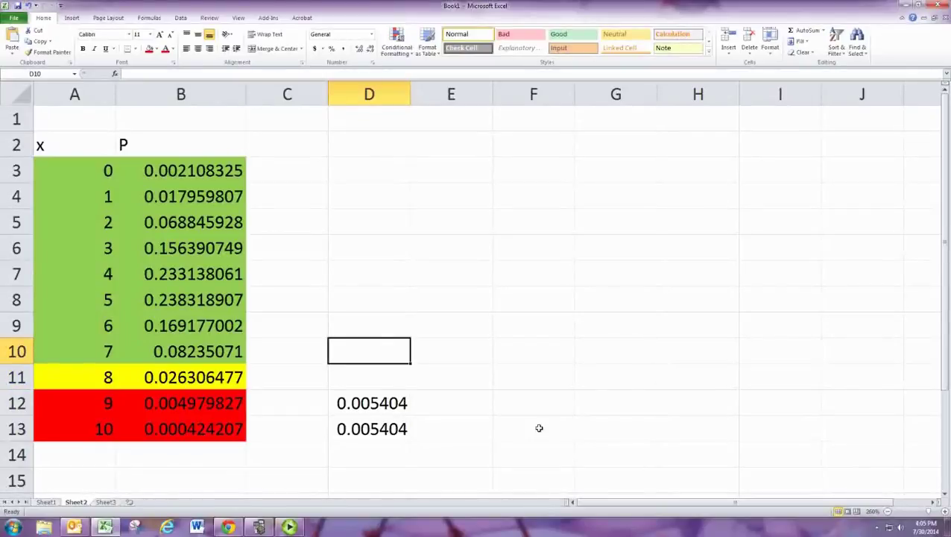
{"action": "type", "text": "=BINOM"}
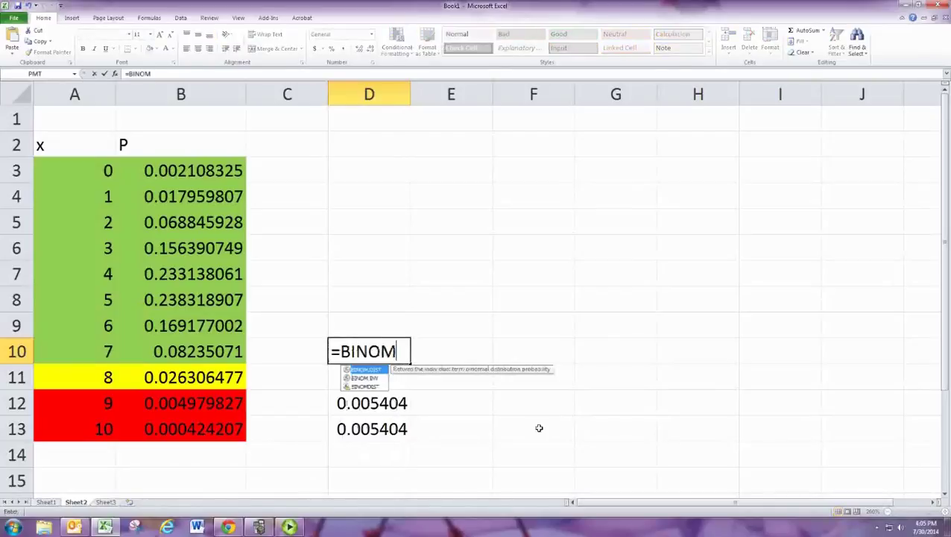
{"action": "key", "text": "Down"}
{"action": "key", "text": "Down"}
{"action": "key", "text": "Tab"}
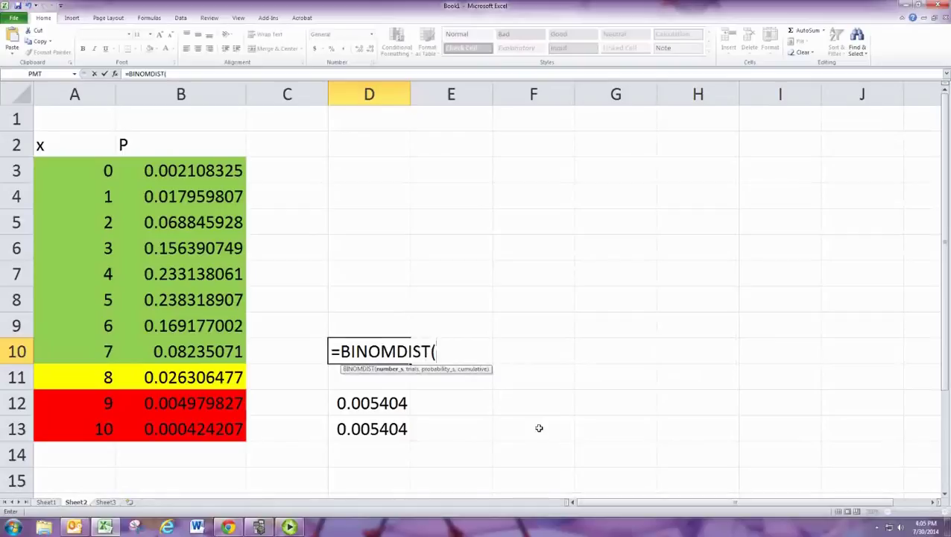
{"action": "type", "text": "7,10,."}
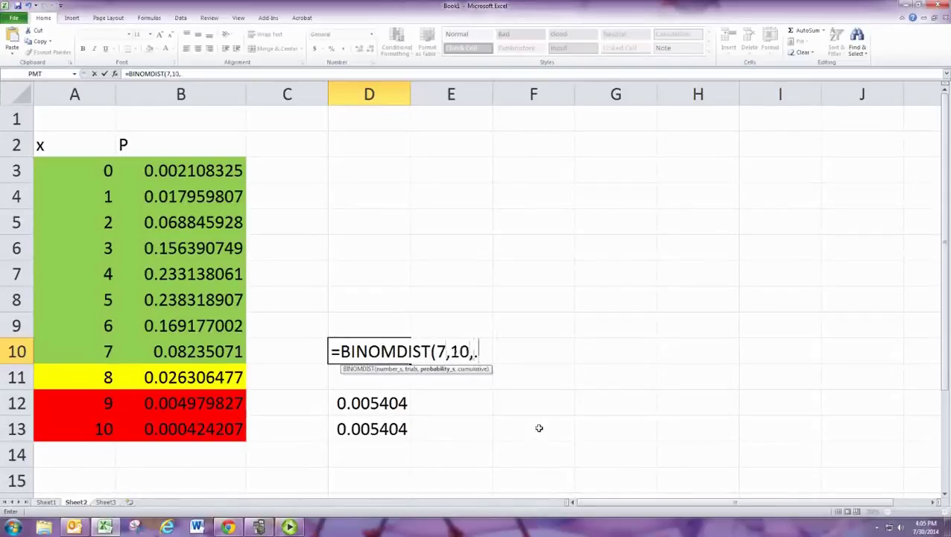
{"action": "type", "text": "46,1)"}
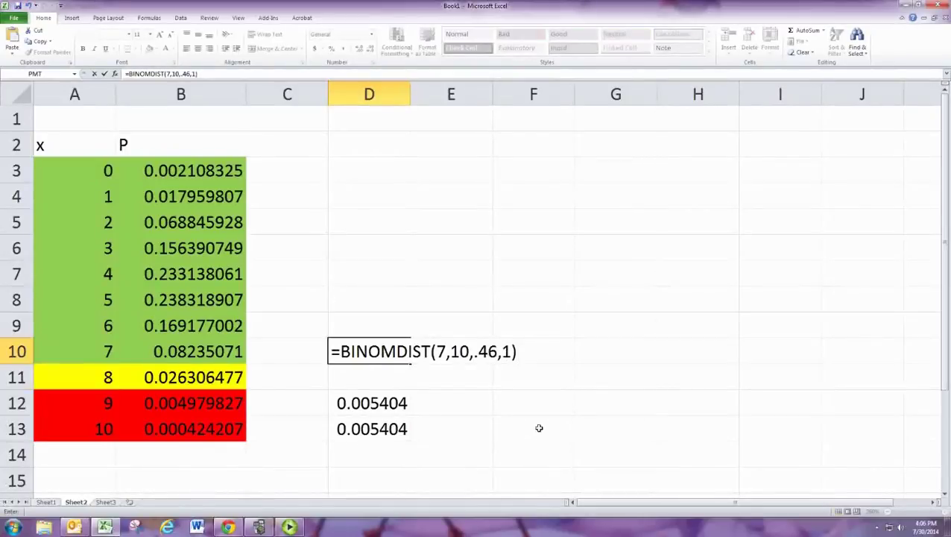
{"action": "key", "text": "Return"}
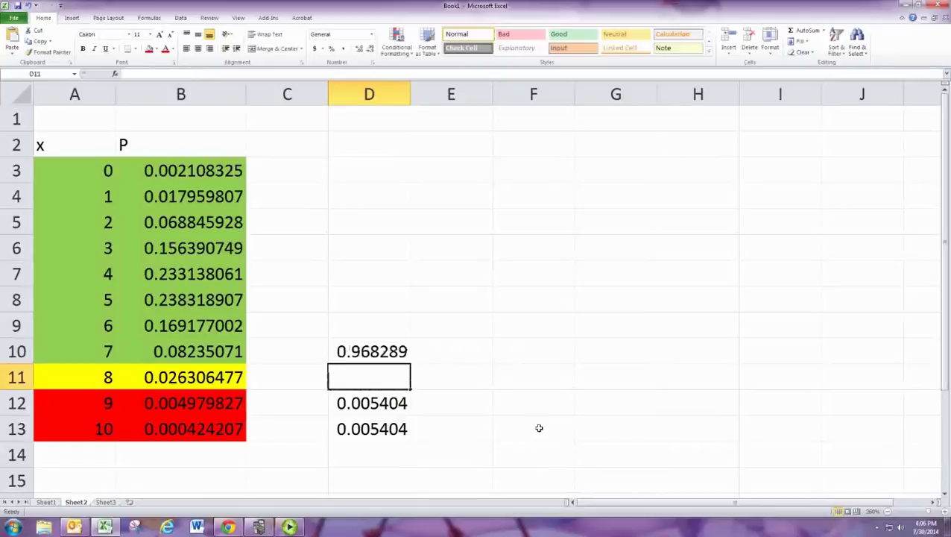
Enter .9683 as the empty-seats probability in the MyOpenMath question and preview the answer.
{"action": "double_click", "coordinate": [578, 9]}
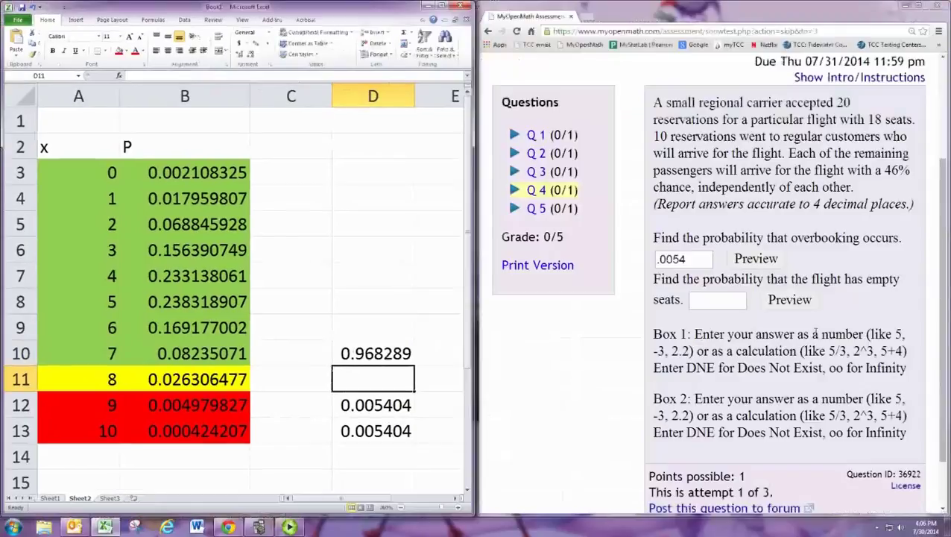
{"action": "left_click", "coordinate": [730, 300]}
{"action": "type", "text": ".96"}
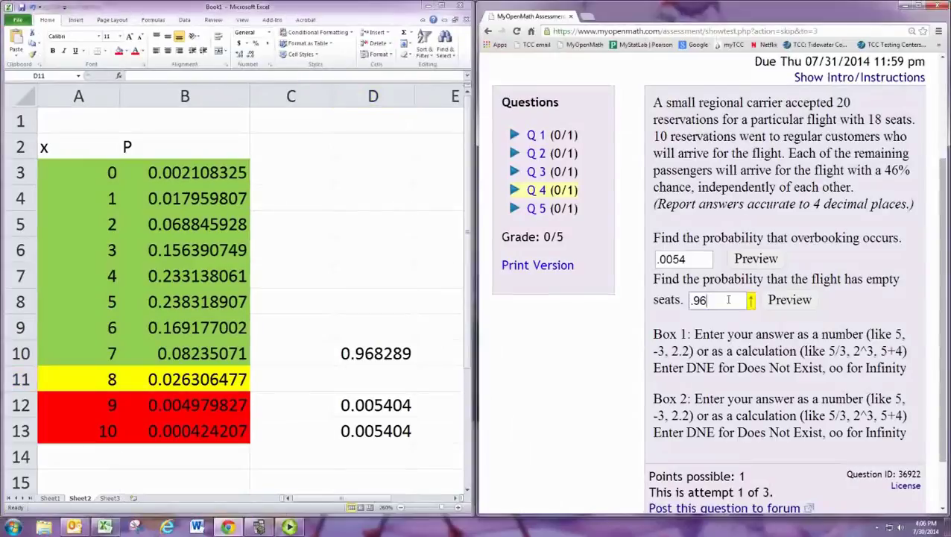
{"action": "type", "text": "83"}
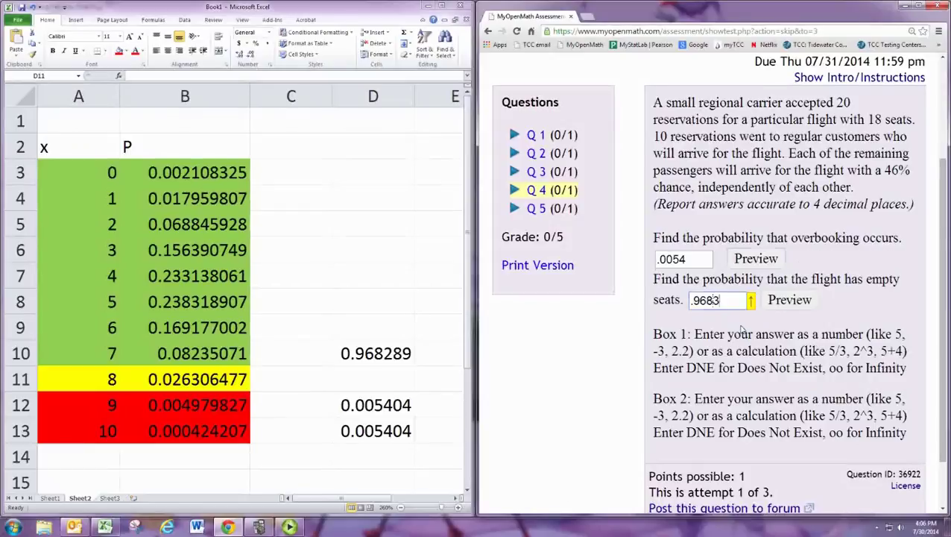
{"action": "left_click", "coordinate": [789, 299]}
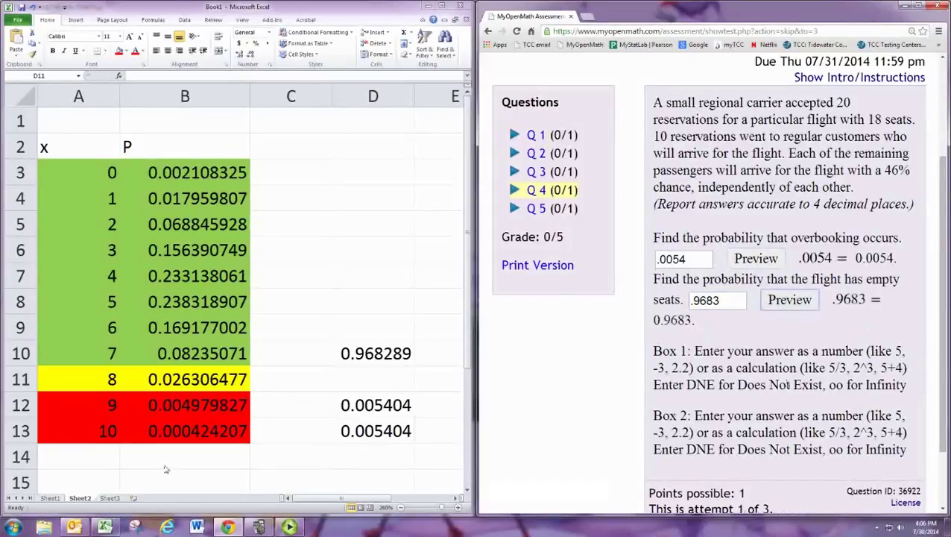
Switch to the TI-SmartView calculator and open the binomcdf input wizard from the distribution functions.
{"action": "left_click", "coordinate": [258, 527]}
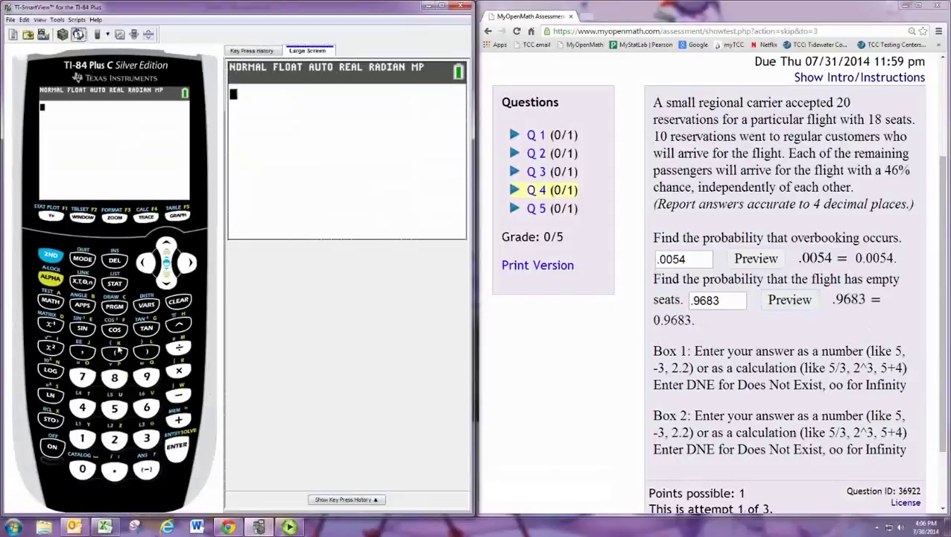
{"action": "left_click", "coordinate": [47, 258]}
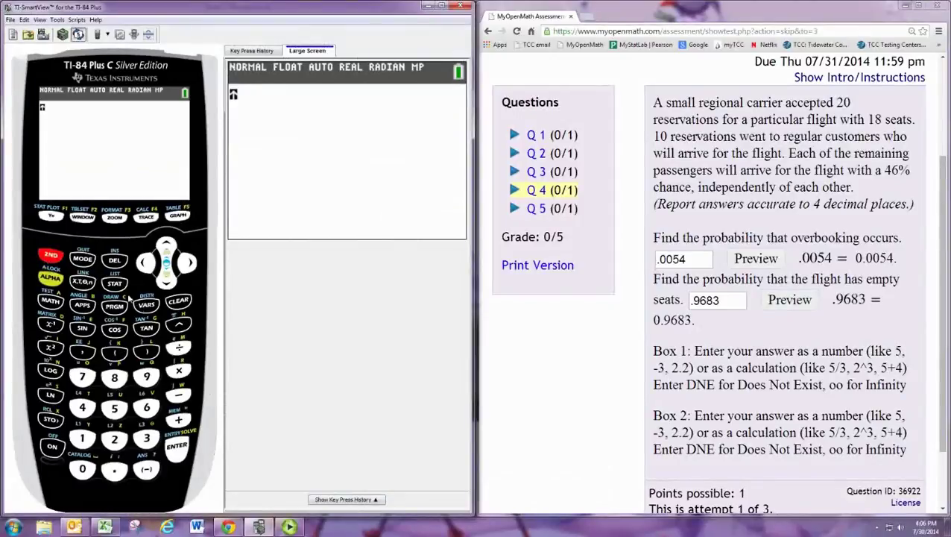
{"action": "left_click", "coordinate": [147, 306]}
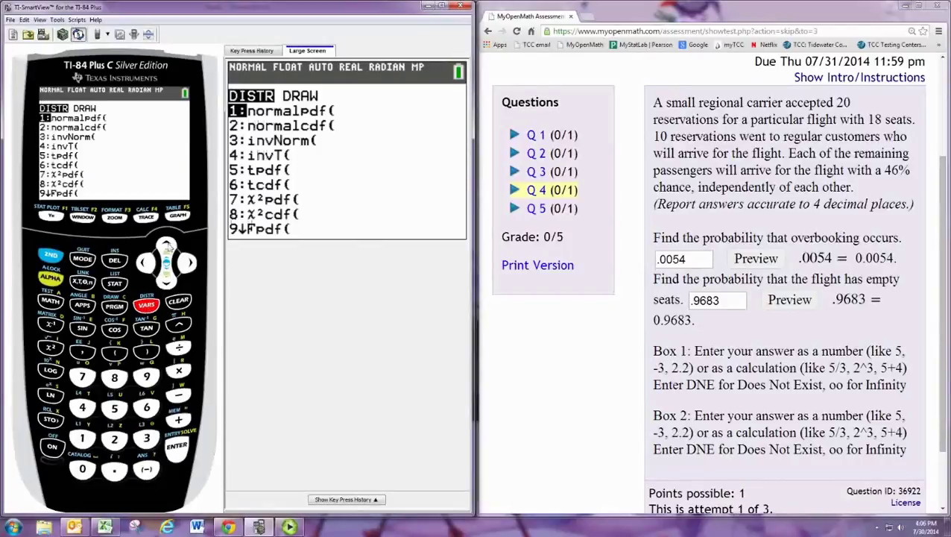
{"action": "left_click", "coordinate": [167, 248]}
{"action": "left_click", "coordinate": [167, 249]}
{"action": "left_click", "coordinate": [167, 248]}
{"action": "left_click", "coordinate": [167, 248]}
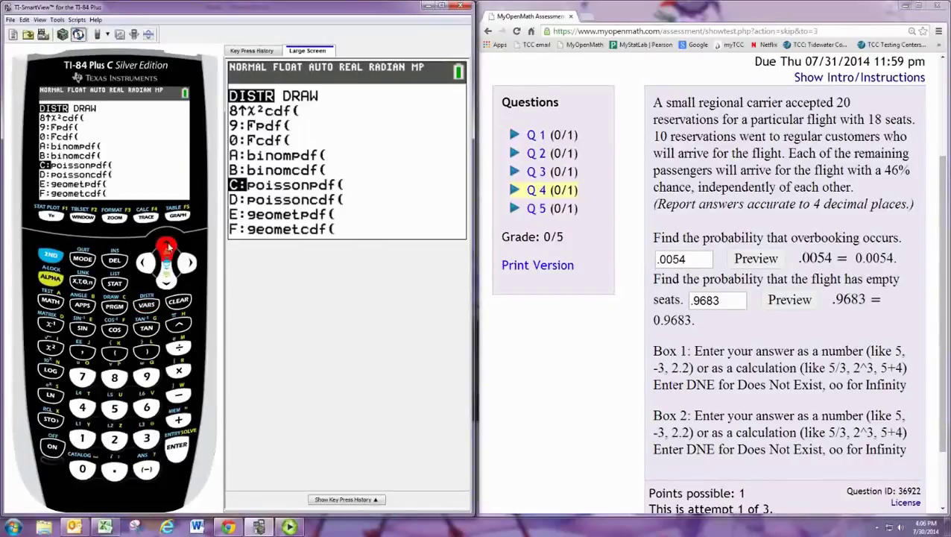
{"action": "left_click", "coordinate": [167, 248]}
{"action": "left_click", "coordinate": [179, 447]}
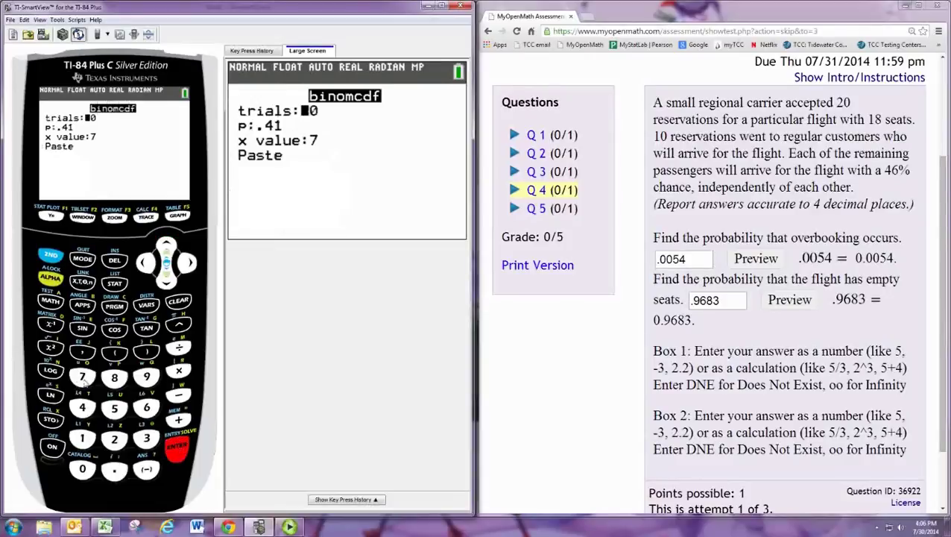
Set p to .46 in the binomcdf wizard, keep 10 trials and x value 7, and evaluate the function.
{"action": "left_click", "coordinate": [177, 448]}
{"action": "left_click", "coordinate": [114, 468]}
{"action": "left_click", "coordinate": [82, 408]}
{"action": "left_click", "coordinate": [146, 408]}
{"action": "left_click", "coordinate": [174, 447]}
{"action": "left_click", "coordinate": [177, 448]}
{"action": "left_click", "coordinate": [177, 447]}
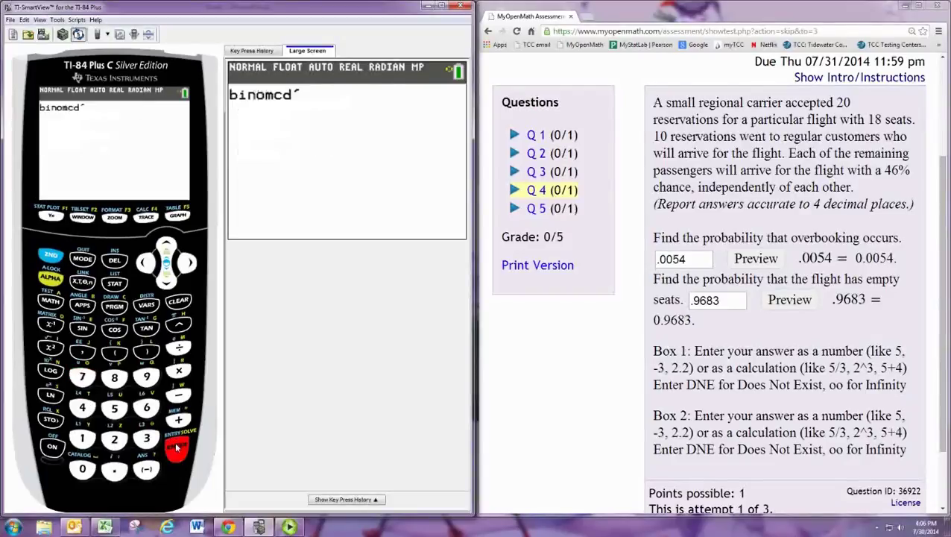
{"action": "left_click", "coordinate": [177, 447]}
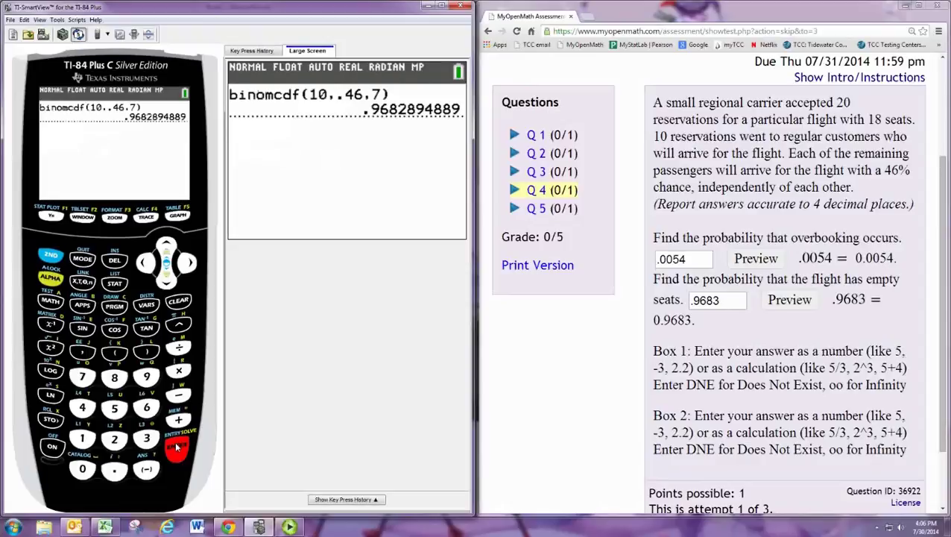
Open the binompdf input wizard from the calculator's distribution functions.
{"action": "left_click", "coordinate": [51, 254]}
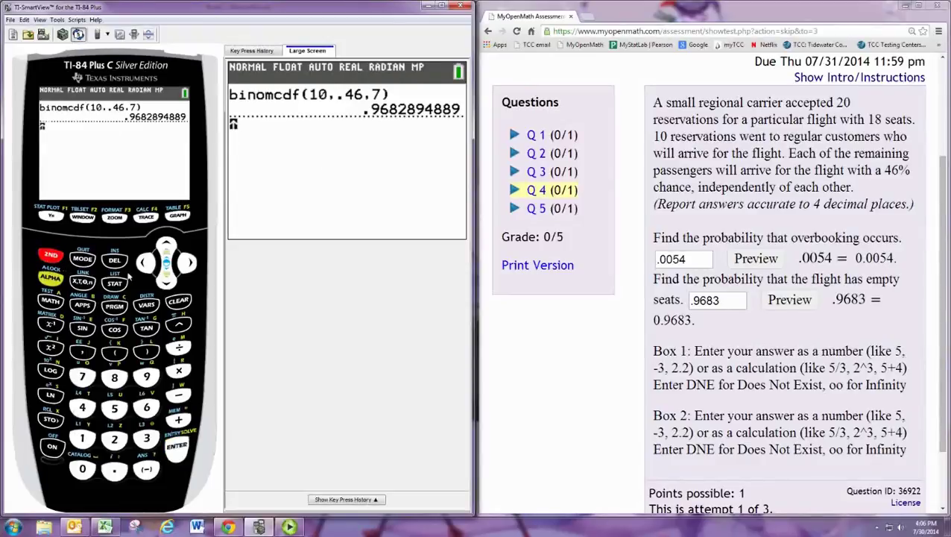
{"action": "left_click", "coordinate": [146, 303]}
{"action": "left_click", "coordinate": [166, 248]}
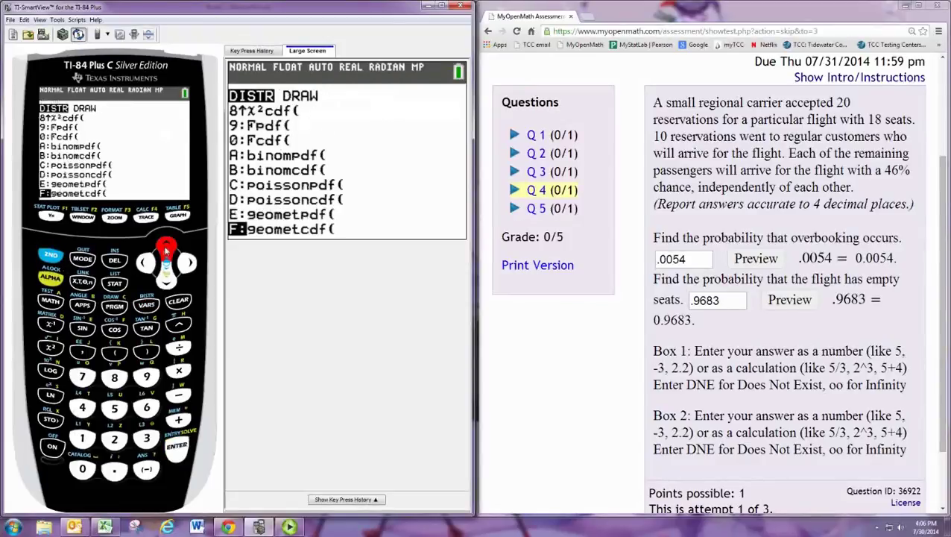
{"action": "left_click", "coordinate": [167, 248]}
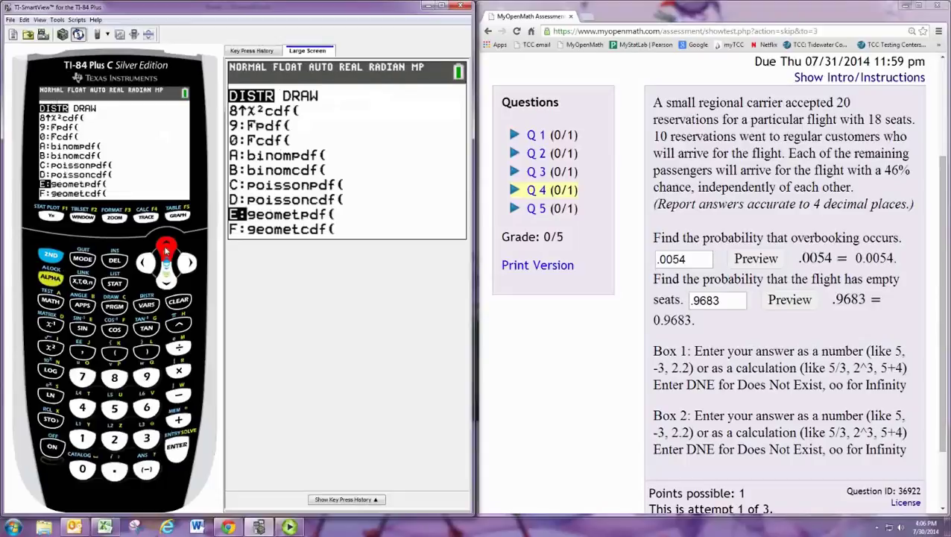
{"action": "key", "text": "Up"}
{"action": "key", "text": "Up"}
{"action": "key", "text": "Up"}
{"action": "key", "text": "Up"}
{"action": "key", "text": "Return"}
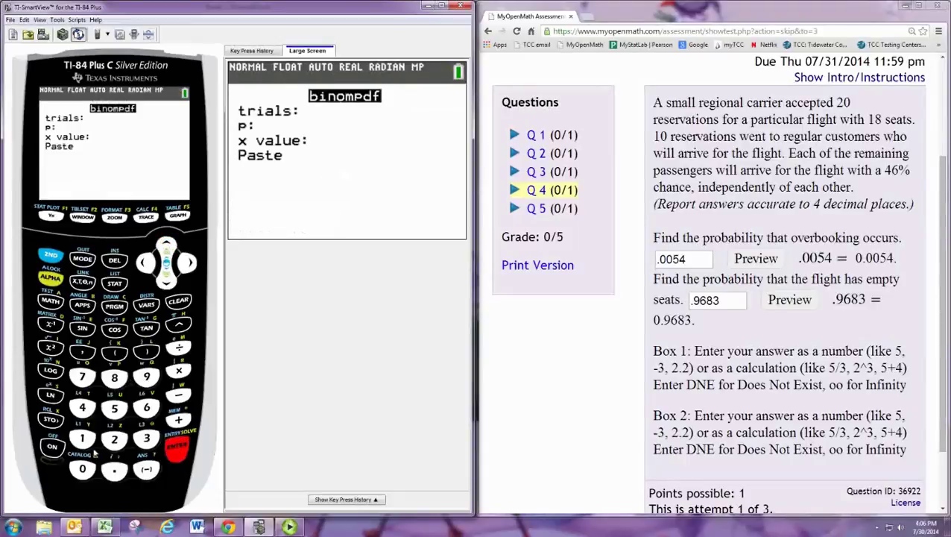
Fill in binompdf with 10 trials, p of .46 and x value 9, and paste it to the home screen.
{"action": "type", "text": "10"}
{"action": "key", "text": "Return"}
{"action": "type", "text": ".4"}
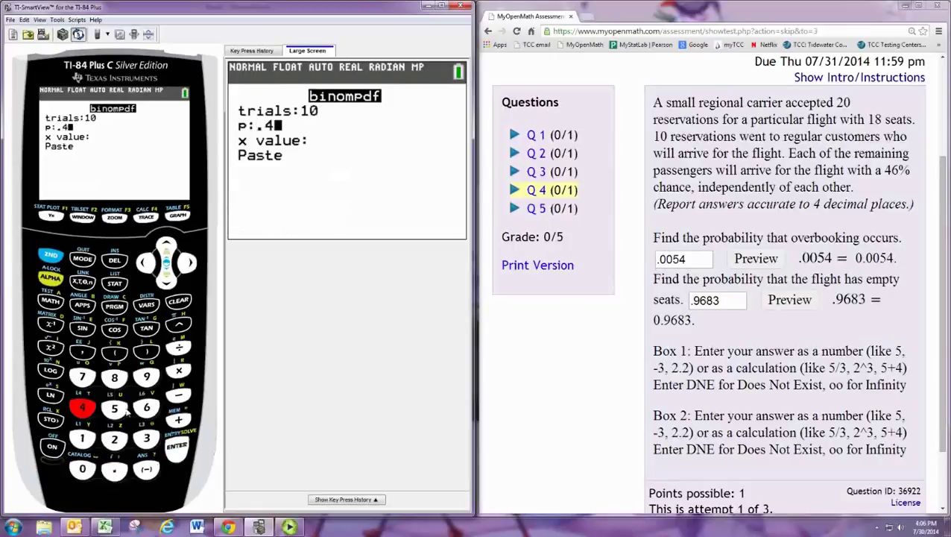
{"action": "type", "text": "6"}
{"action": "key", "text": "Return"}
{"action": "type", "text": "9"}
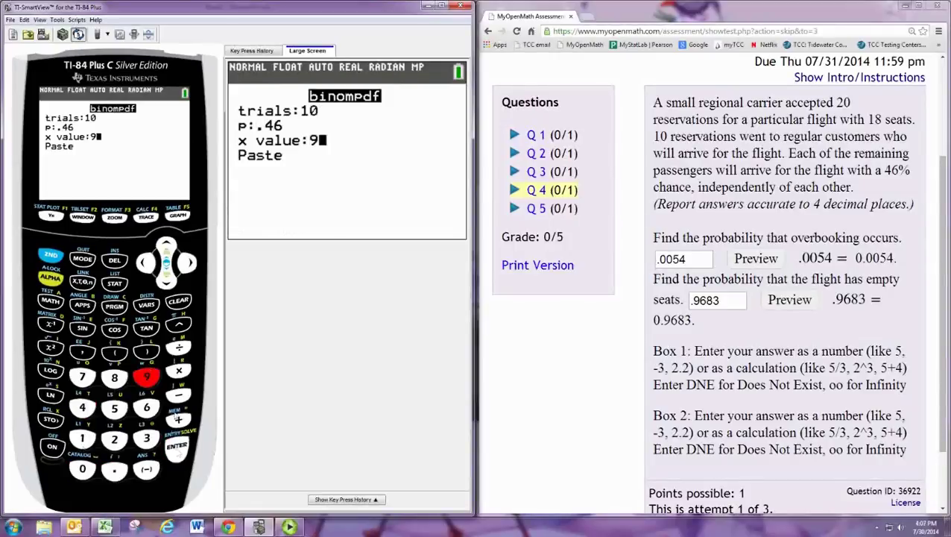
{"action": "key", "text": "Return"}
{"action": "left_click", "coordinate": [178, 447]}
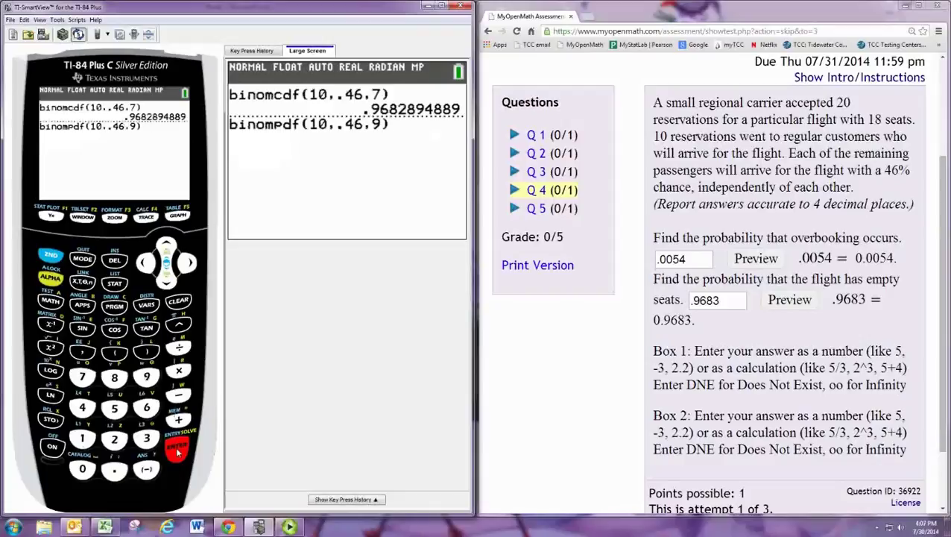
Evaluate the pasted binompdf expression for x value 9, and recall it with x value 10 to evaluate that as well.
{"action": "left_click", "coordinate": [178, 447]}
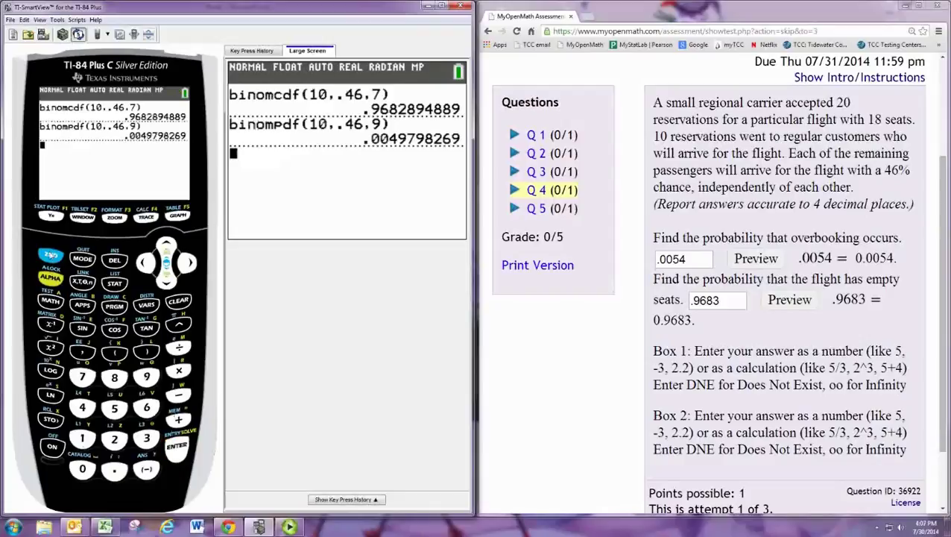
{"action": "left_click", "coordinate": [177, 446]}
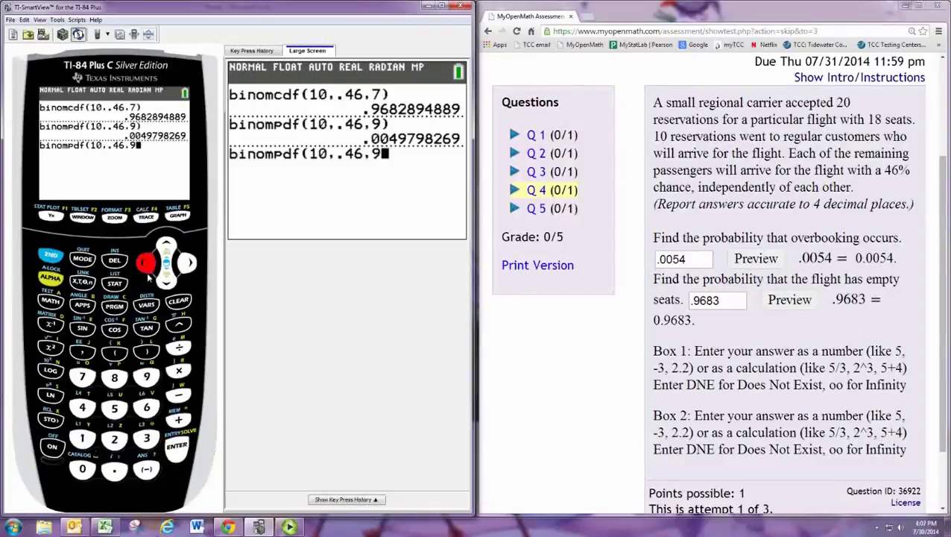
{"action": "left_click", "coordinate": [144, 261]}
{"action": "left_click", "coordinate": [143, 261]}
{"action": "left_click", "coordinate": [82, 438]}
{"action": "left_click", "coordinate": [82, 468]}
{"action": "left_click", "coordinate": [149, 351]}
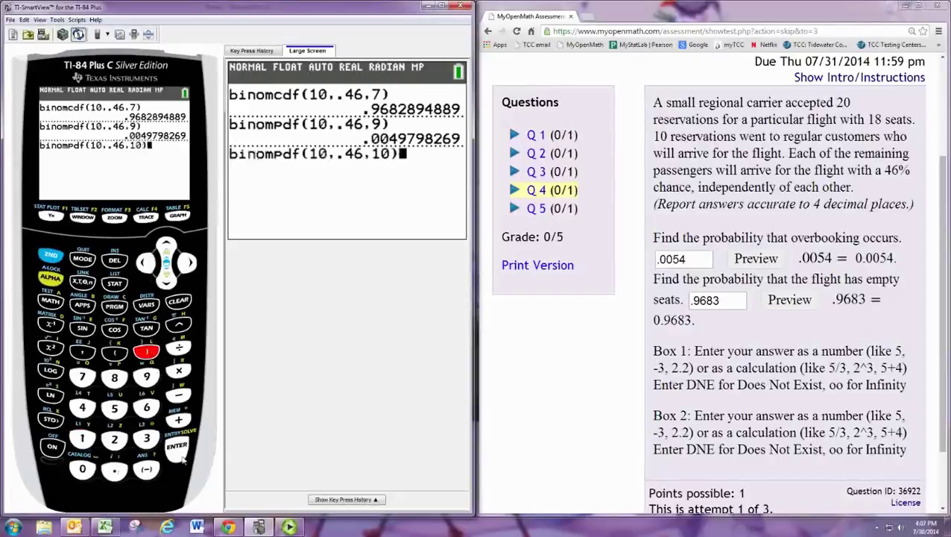
{"action": "left_click", "coordinate": [178, 445]}
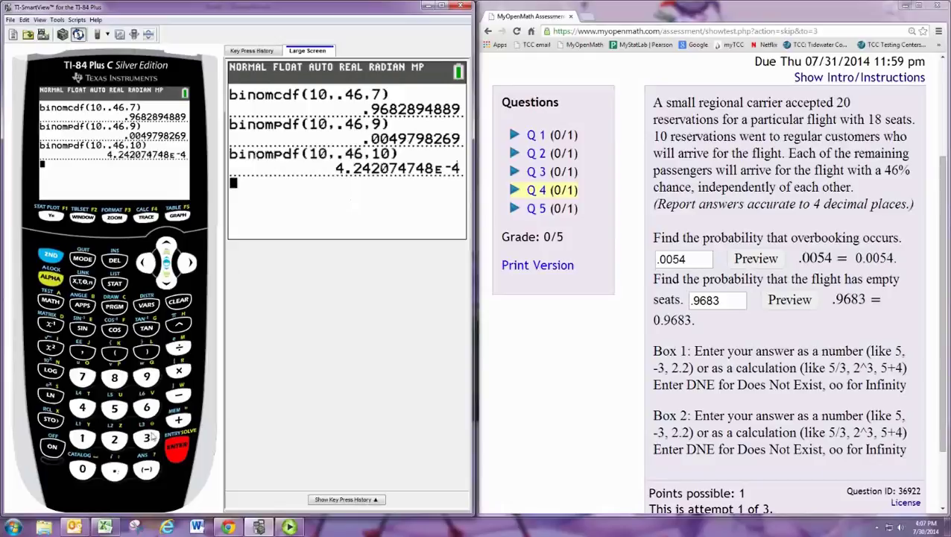
Add .0049798269 to the last answer to total the probabilities for x values 9 and 10.
{"action": "type", "text": "+.0049"}
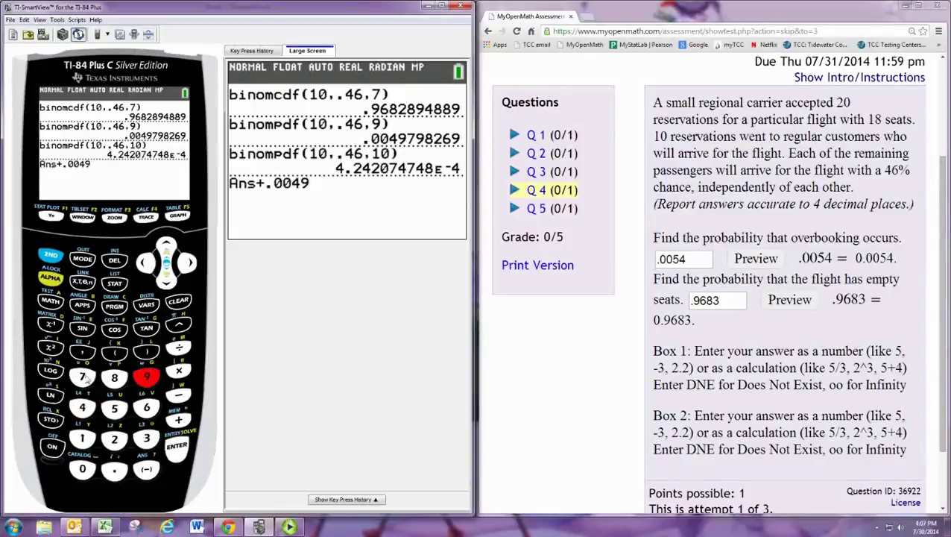
{"action": "type", "text": "798"}
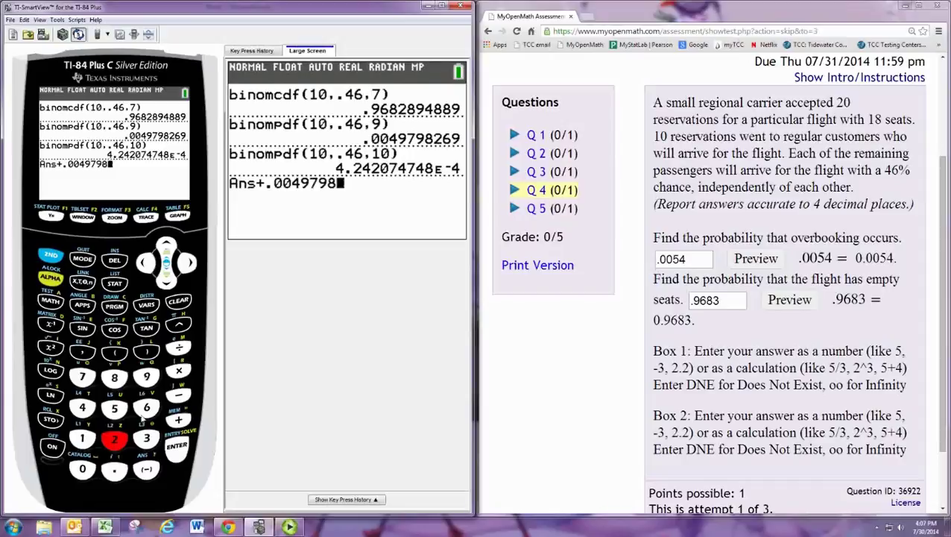
{"action": "type", "text": "269"}
{"action": "key", "text": "Return"}
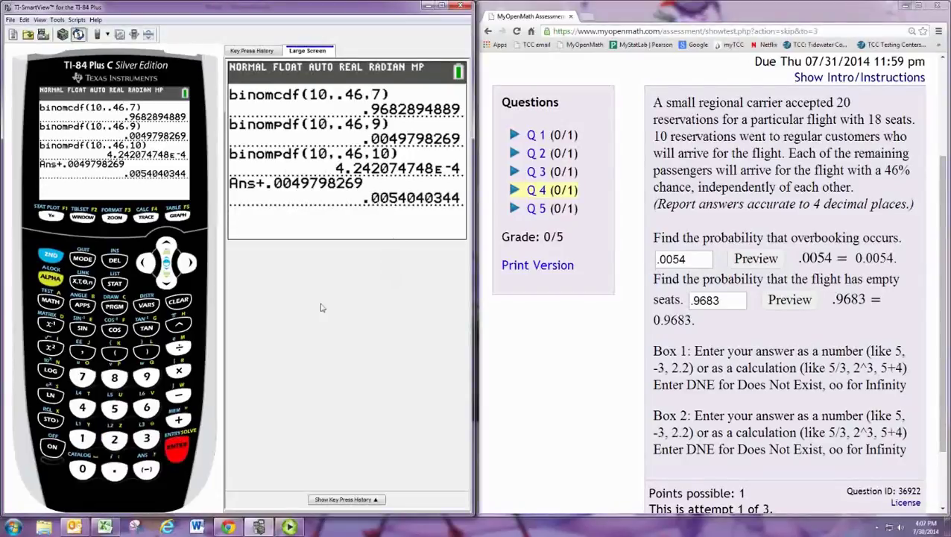
Begin a new calculation on the home screen with 1.
{"action": "type", "text": "1"}
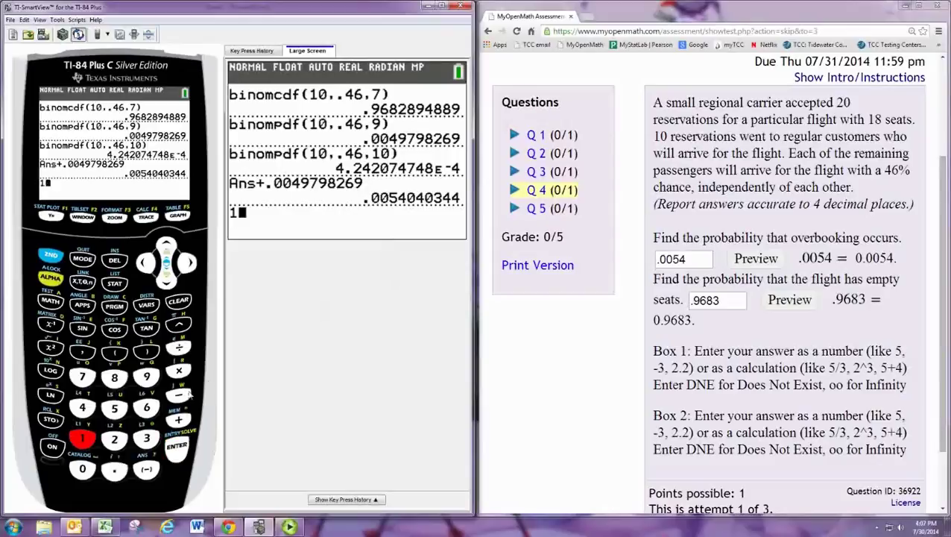